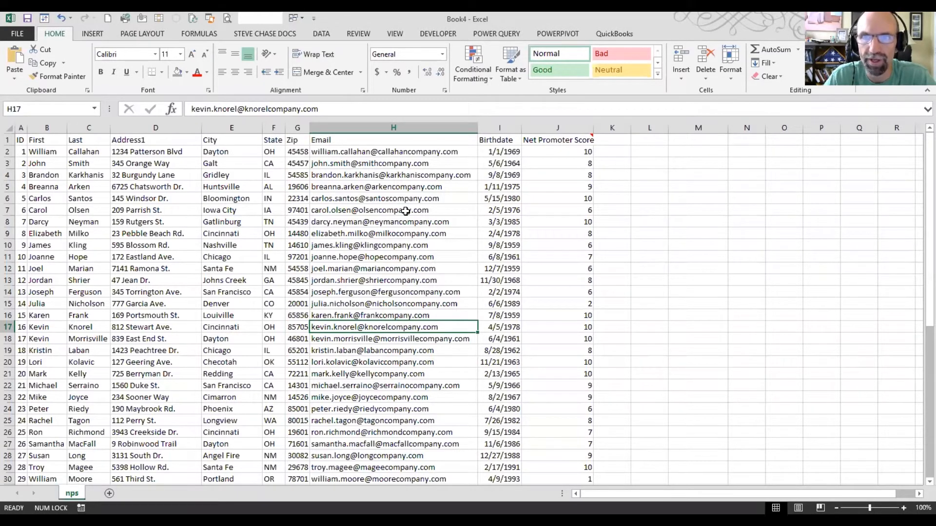
# Copy the Detractors 0-6, Passives 7-8 and Promoters 9-10 lines from the comment on the Net Promoter Score header.
pyautogui.moveTo(538, 142)
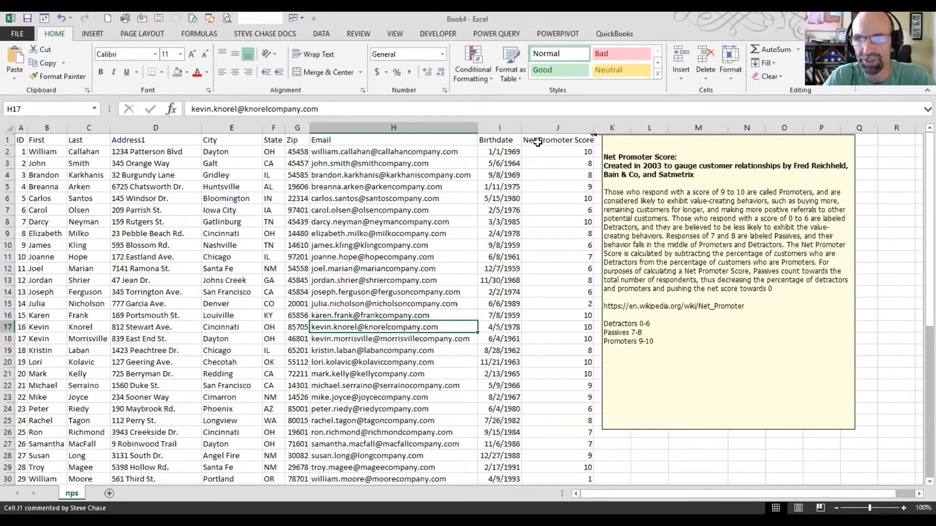
pyautogui.click(538, 142)
pyautogui.rightClick(538, 142)
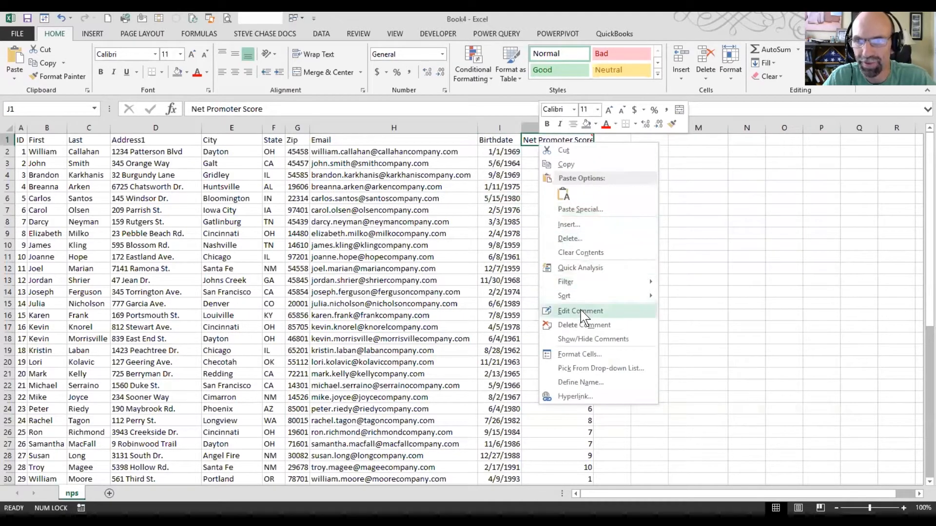
pyautogui.click(582, 313)
pyautogui.moveTo(449, 342); pyautogui.dragTo(399, 322)
pyautogui.hotkey('ctrl', 'c')
pyautogui.rightClick(407, 331)
pyautogui.click(442, 355)
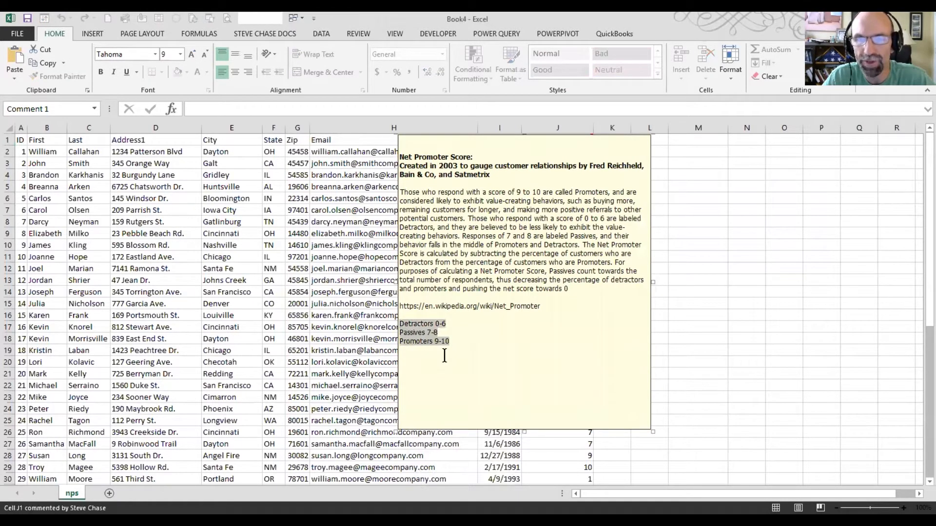
pyautogui.click(357, 351)
# Paste the copied category lines as text into the sheet starting at cell M2.
pyautogui.click(700, 153)
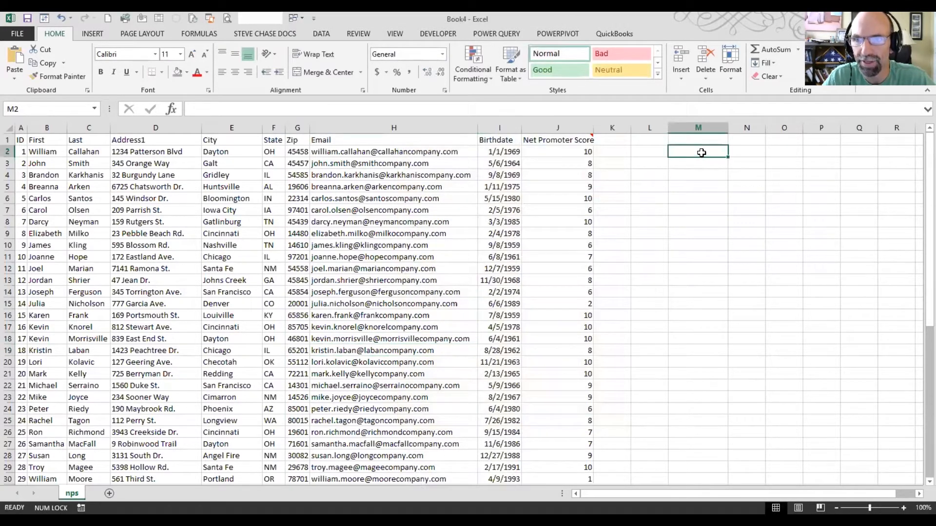
pyautogui.rightClick(702, 153)
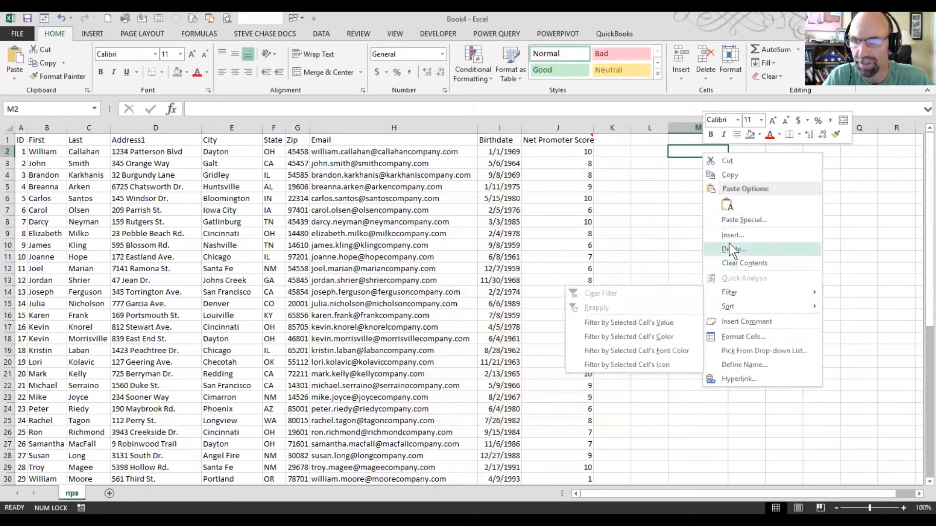
pyautogui.click(727, 208)
pyautogui.click(712, 248)
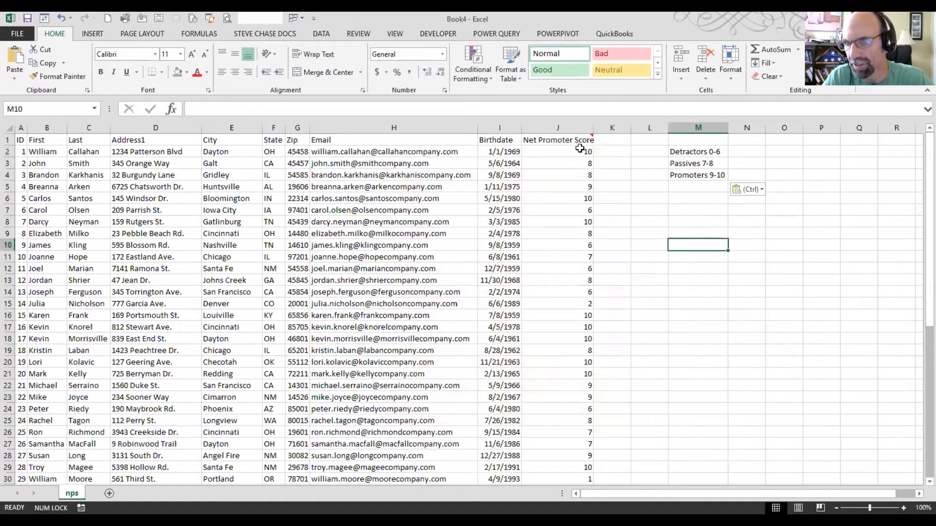
pyautogui.moveTo(568, 151); pyautogui.dragTo(565, 270)
pyautogui.scroll(-14, 563, 314)
pyautogui.scroll(8, 566, 314)
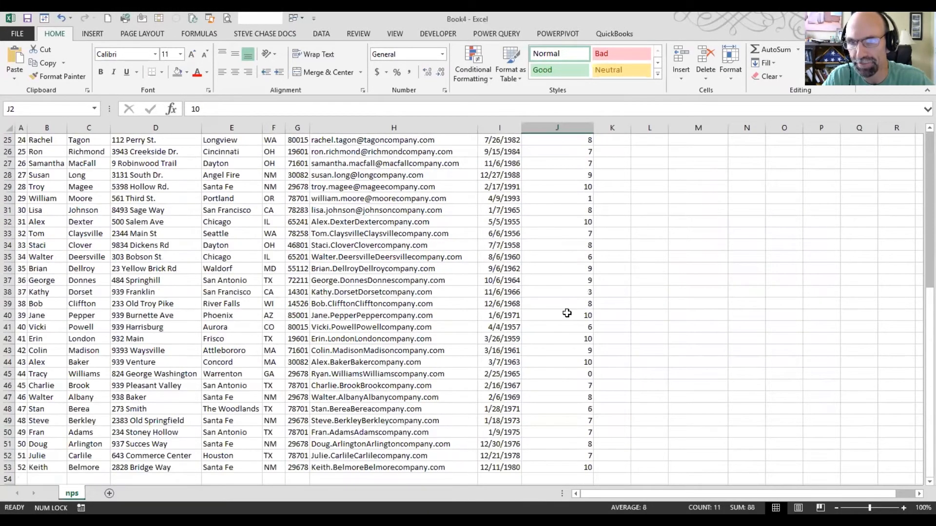
pyautogui.scroll(6, 567, 313)
pyautogui.click(563, 236)
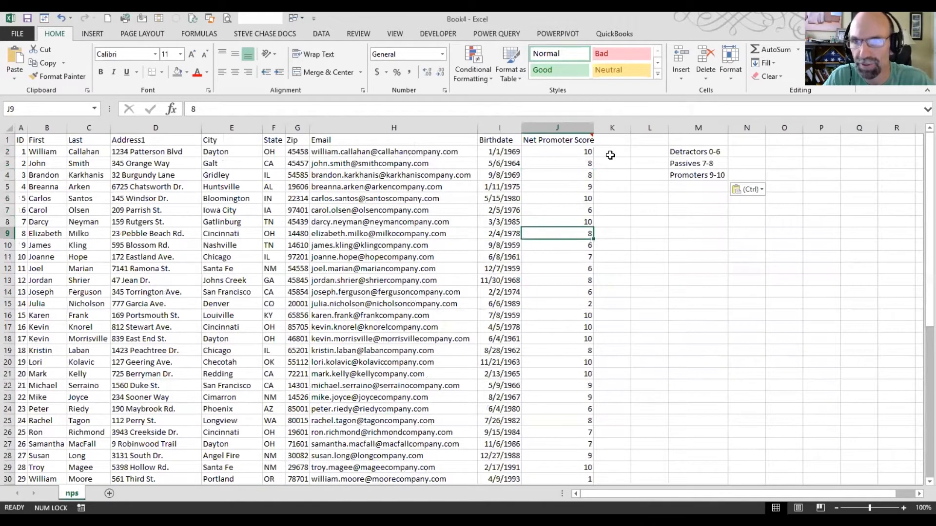
# Add the header "Type" in K1 beside Net Promoter Score and widen column K slightly.
pyautogui.click(608, 139)
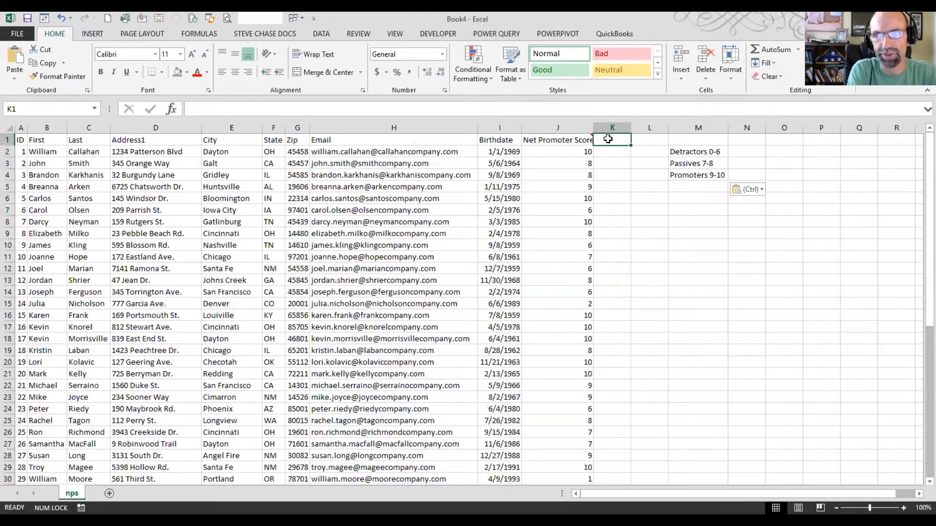
pyautogui.write('Type')
pyautogui.press('Return')
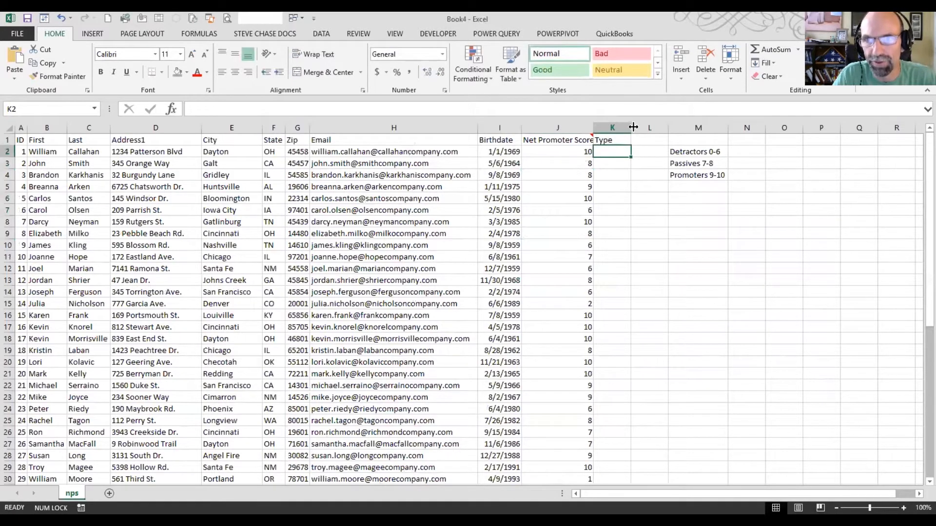
pyautogui.moveTo(634, 128); pyautogui.dragTo(648, 128)
pyautogui.click(557, 198)
# Split the category lines in M2:M4 with Text to Columns, delimited by space only.
pyautogui.moveTo(727, 154); pyautogui.dragTo(722, 177)
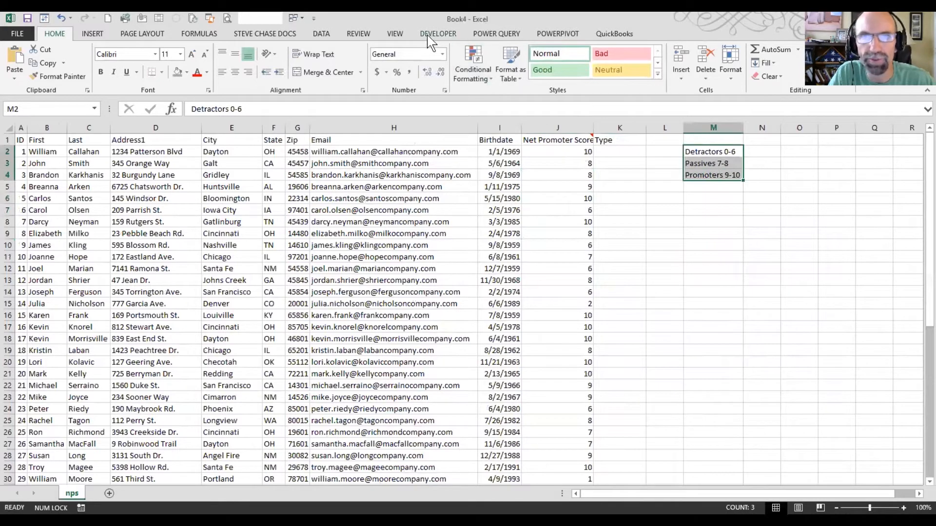
pyautogui.click(330, 36)
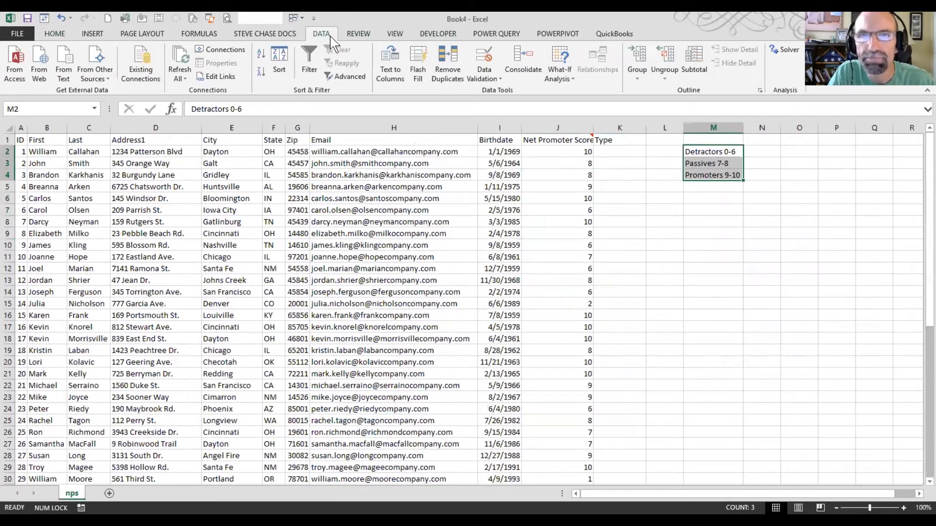
pyautogui.click(396, 62)
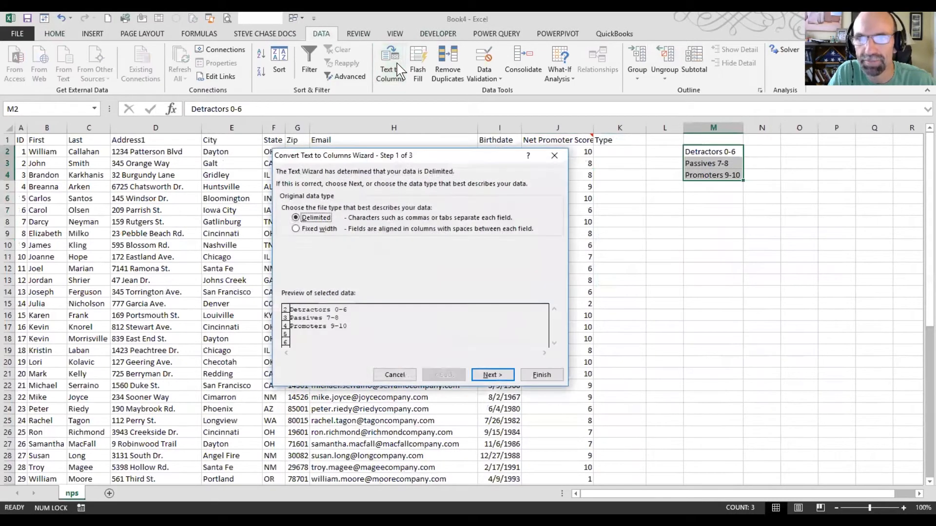
pyautogui.click(489, 376)
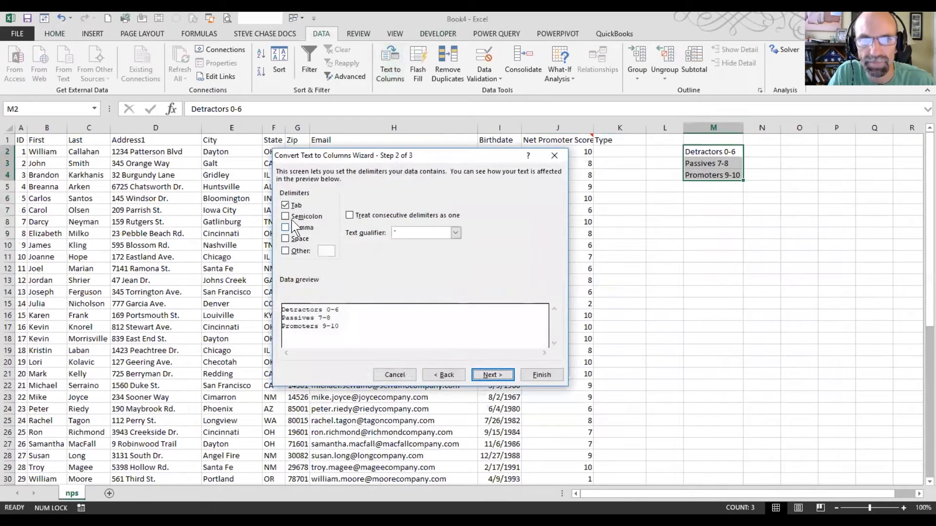
pyautogui.click(285, 239)
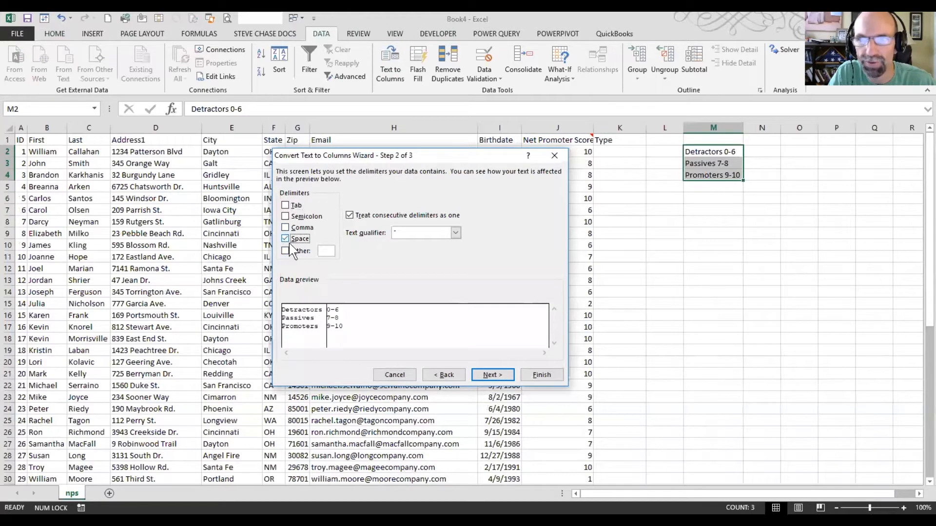
pyautogui.click(490, 376)
pyautogui.click(541, 375)
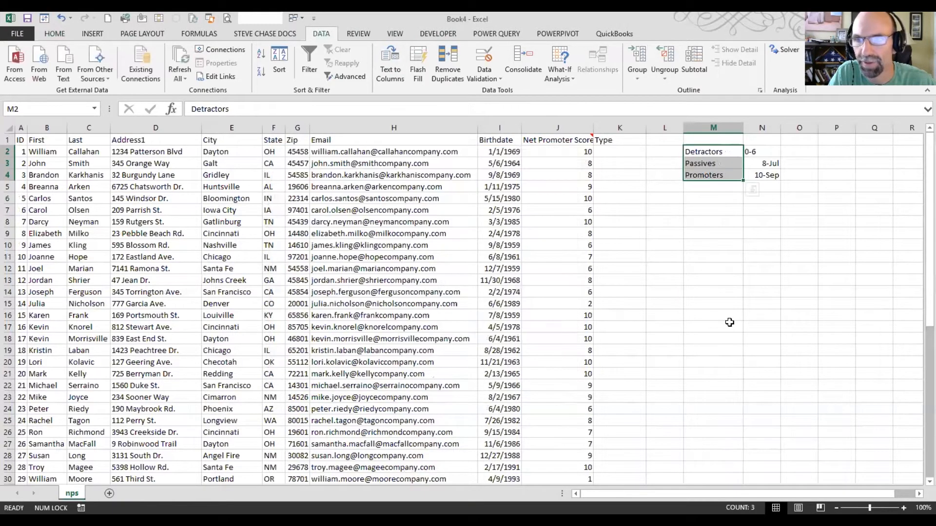
pyautogui.click(728, 317)
# Clear the split-off ranges in N2:N4 and enter the scores 6, 8 and 9 in L2:L4 beside the category names.
pyautogui.moveTo(753, 153); pyautogui.dragTo(762, 176)
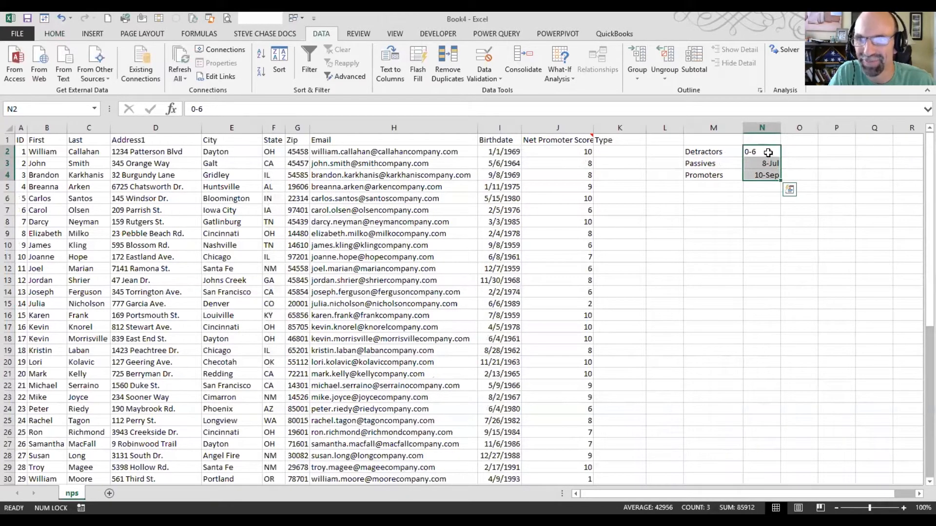
pyautogui.press('Delete')
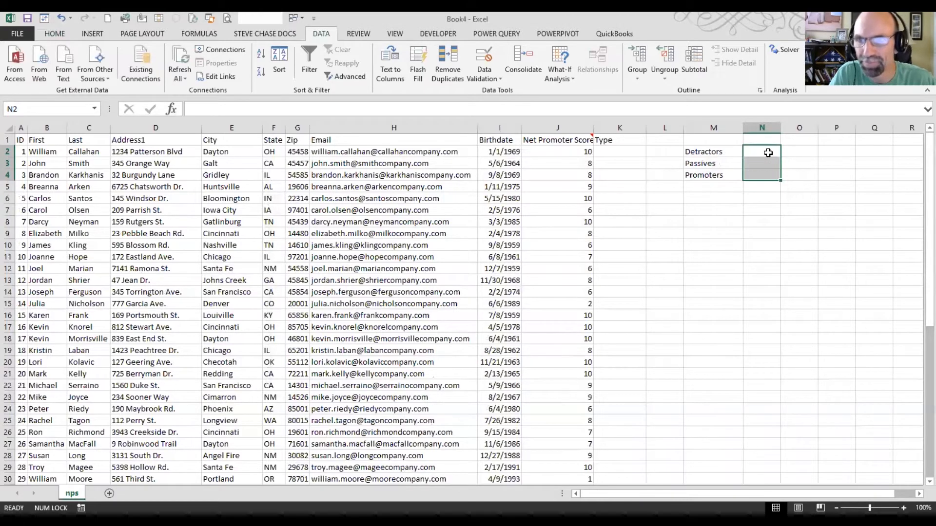
pyautogui.click(672, 152)
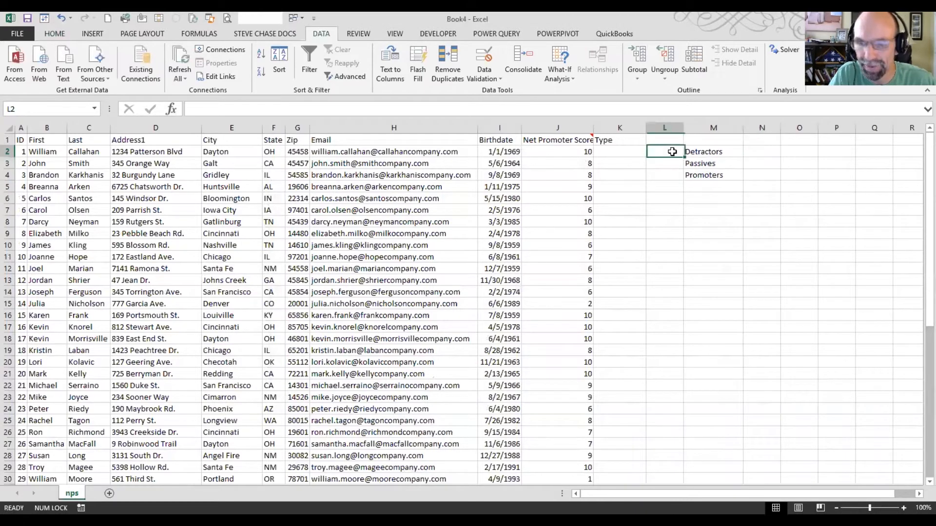
pyautogui.write('6')
pyautogui.press('Return')
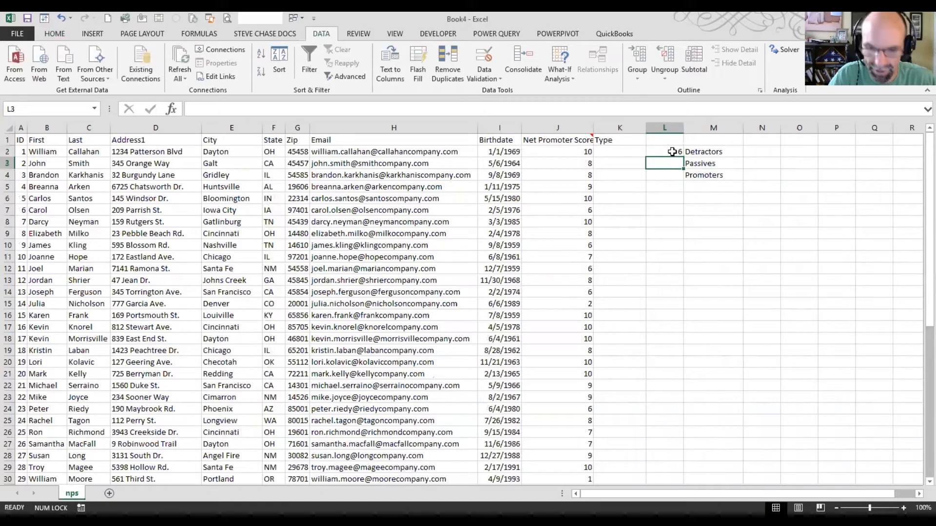
pyautogui.write('8')
pyautogui.press('Return')
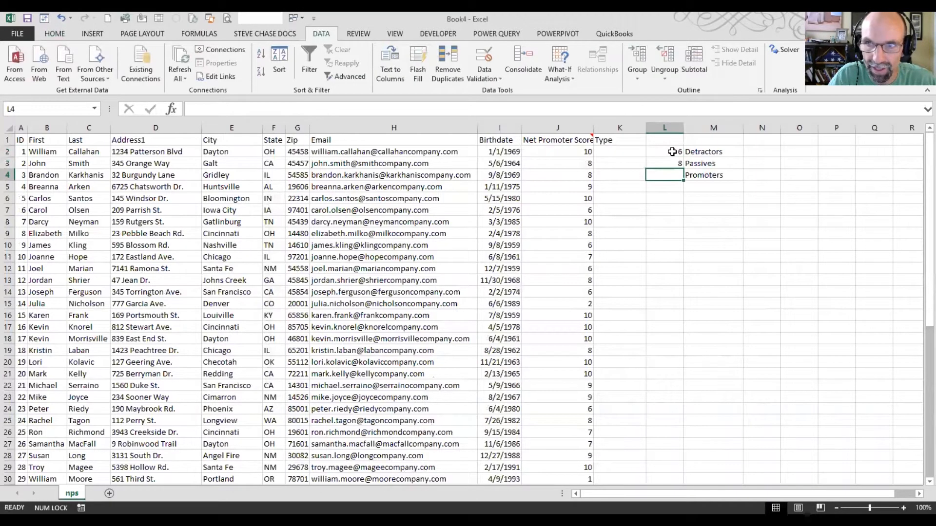
pyautogui.write('9')
pyautogui.click(672, 211)
# Move the score and category block to N2:O4 and head its columns "score" and "type" in row 1.
pyautogui.moveTo(672, 152); pyautogui.dragTo(696, 173)
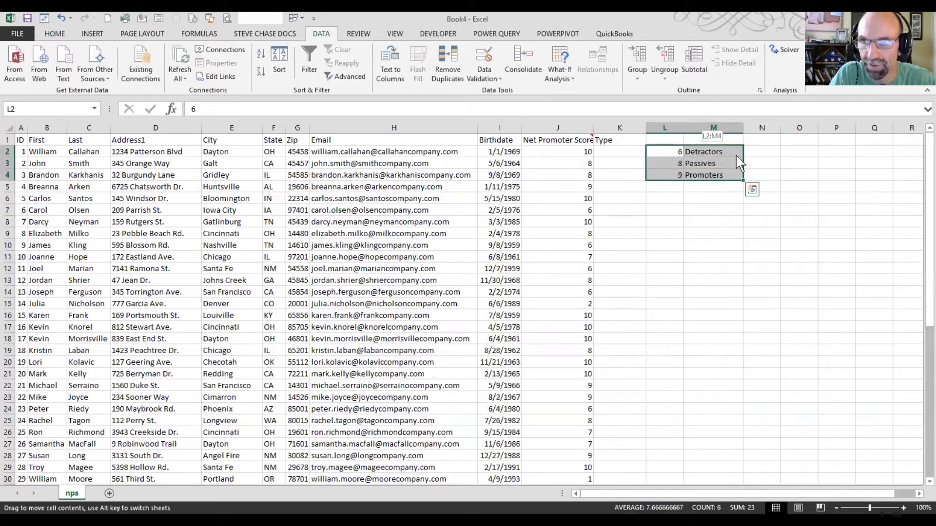
pyautogui.moveTo(742, 155); pyautogui.dragTo(784, 164)
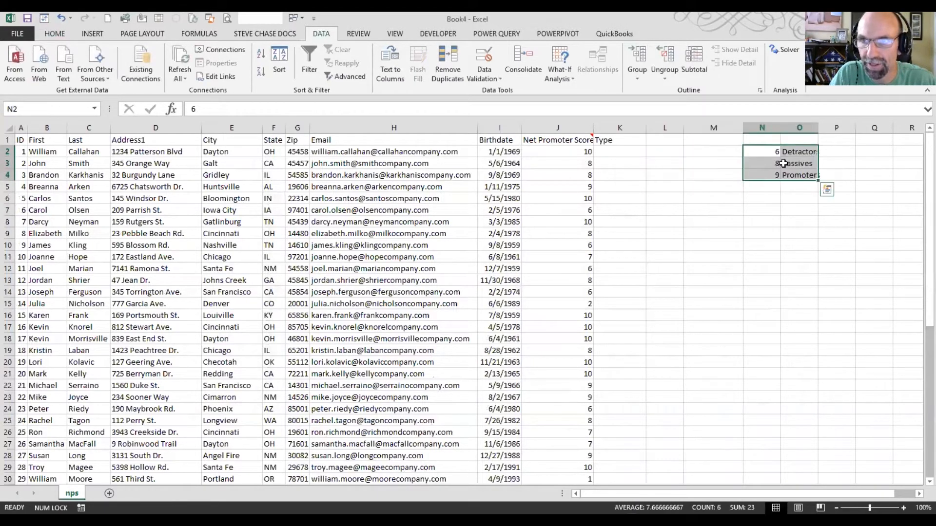
pyautogui.click(772, 140)
pyautogui.write('score')
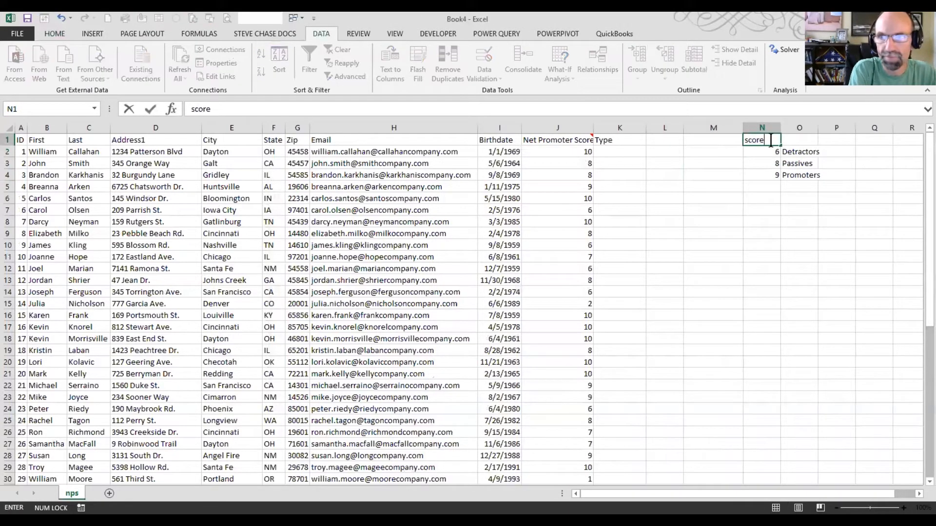
pyautogui.press('Tab')
pyautogui.write('type')
pyautogui.press('Return')
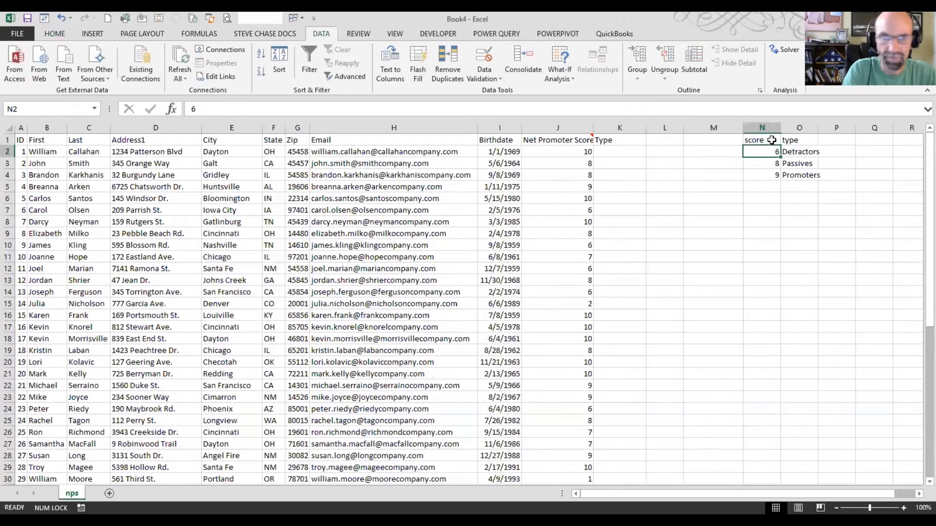
# Convert the score and type range N1:O4 into a table with headers and name it scores_nps.
pyautogui.click(92, 33)
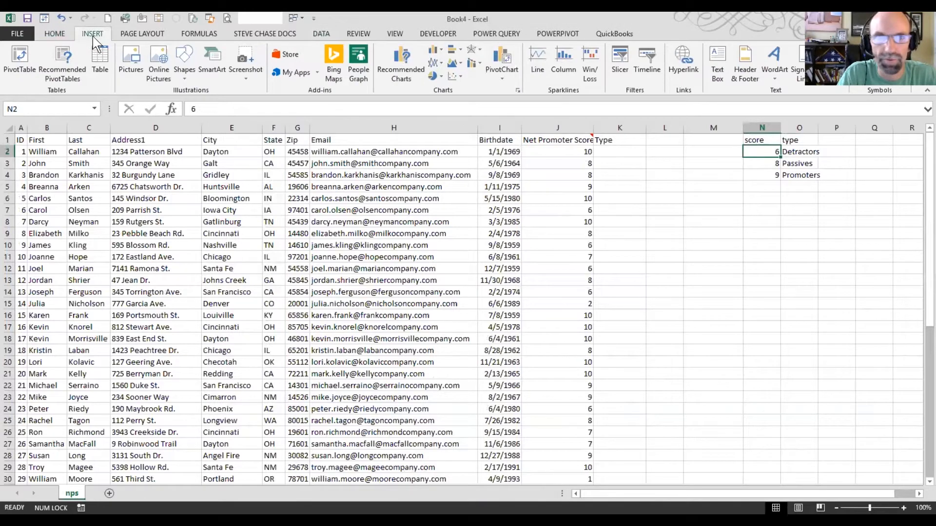
pyautogui.click(800, 162)
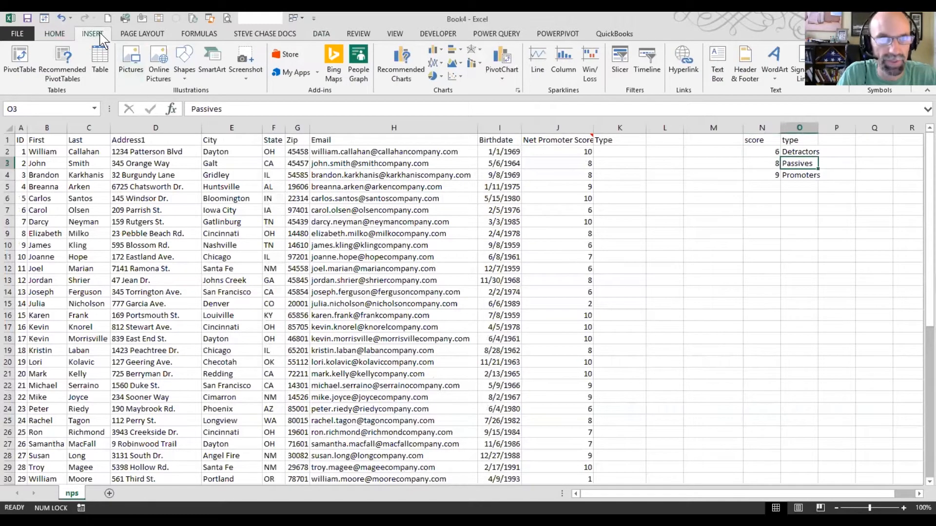
pyautogui.click(100, 63)
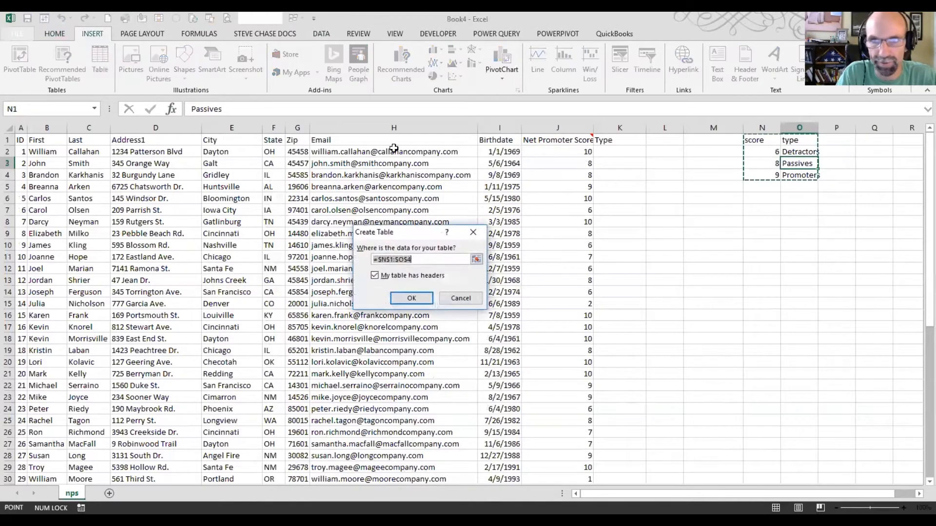
pyautogui.click(411, 298)
pyautogui.click(762, 163)
pyautogui.click(40, 63)
pyautogui.write('scores')
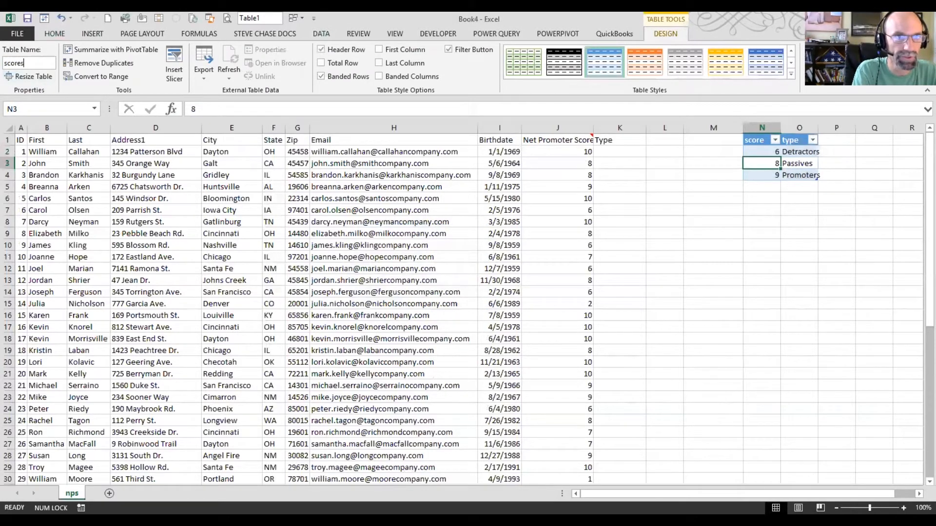
pyautogui.write('_nps')
pyautogui.press('Return')
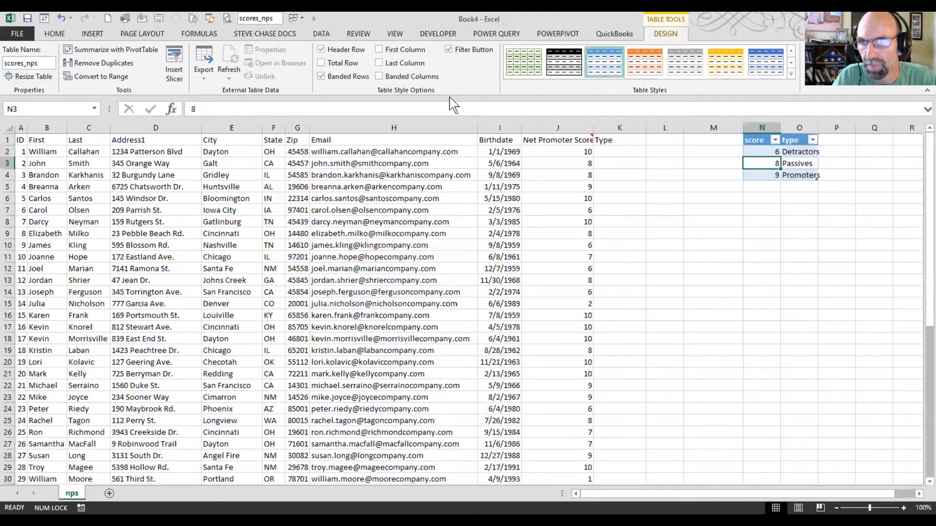
# Convert the customer data range into a table with headers and fit column O to its contents.
pyautogui.click(350, 243)
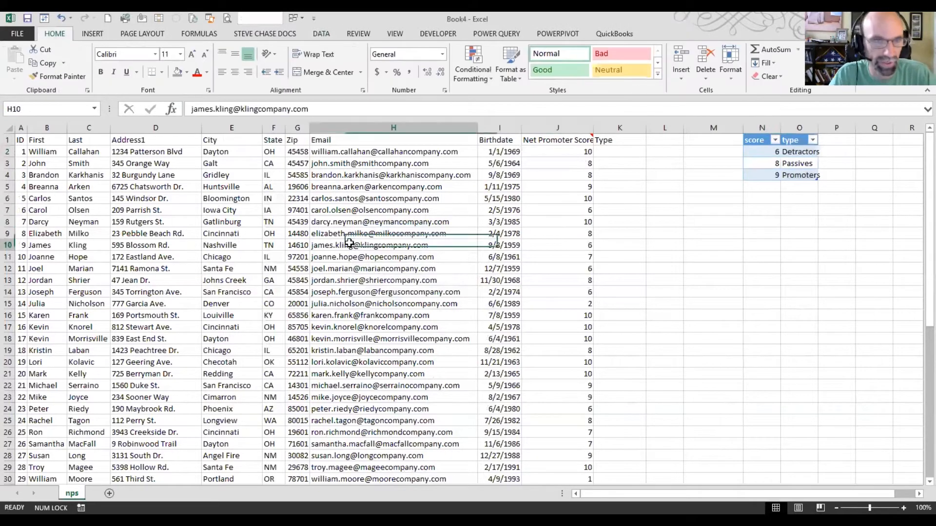
pyautogui.hotkey('ctrl', 't')
pyautogui.click(411, 299)
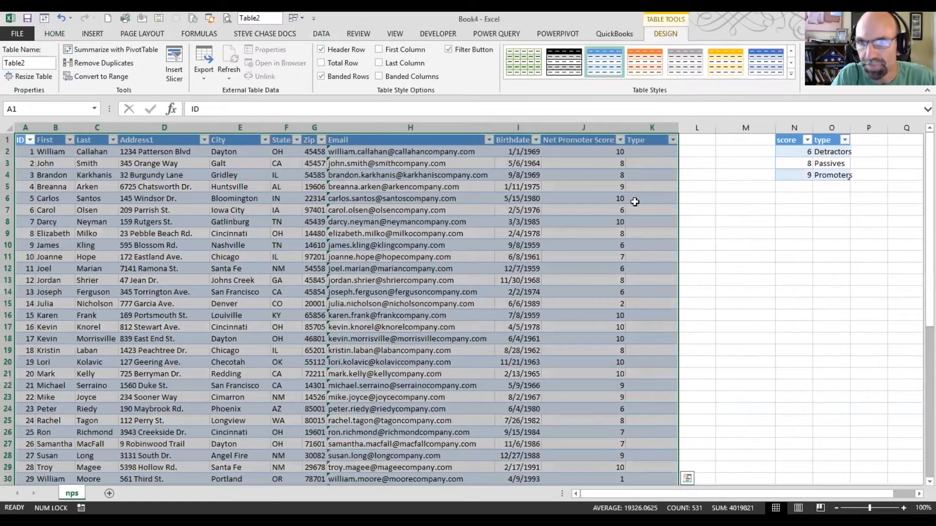
pyautogui.click(649, 149)
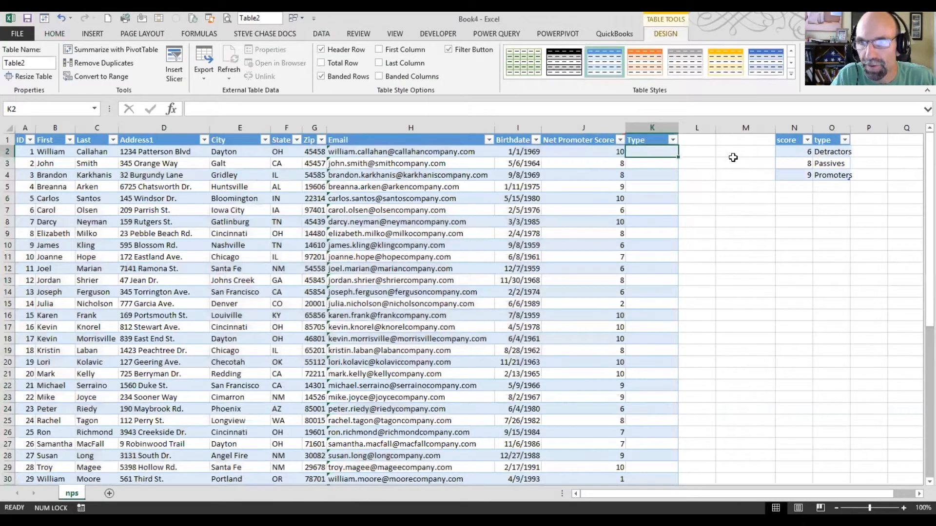
pyautogui.doubleClick(850, 127)
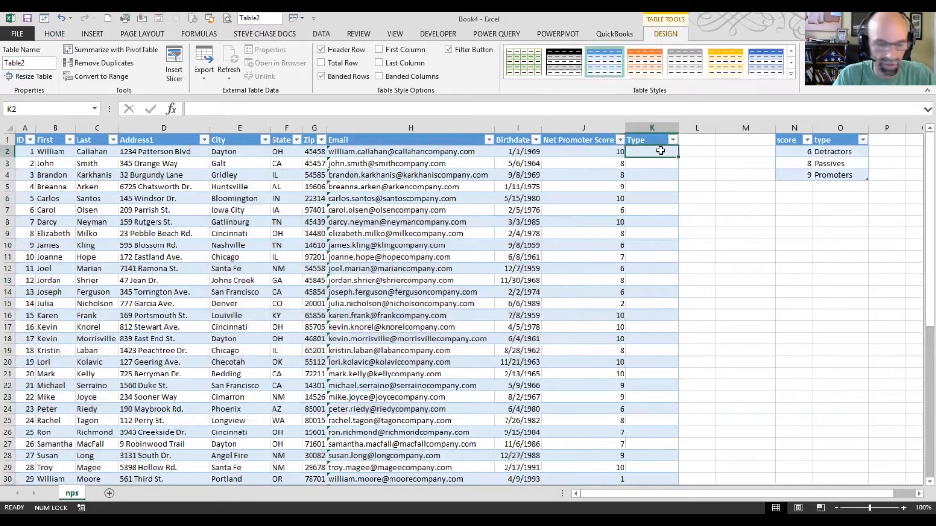
# Fill the Type column with =VLOOKUP([@[Net Promoter Score]],scores_nps,2,TRUE), entered in K2, to look up each score by approximate match.
pyautogui.write('=')
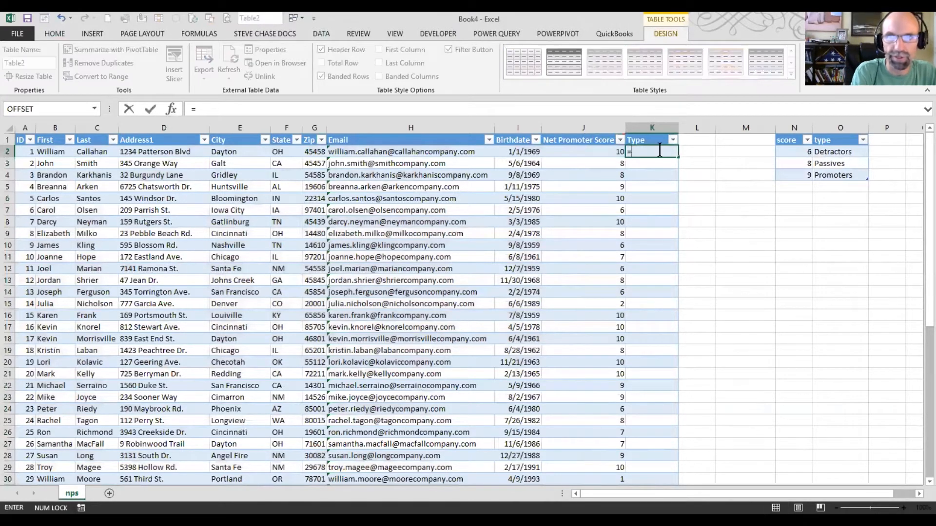
pyautogui.write('vlookup')
pyautogui.press('Tab')
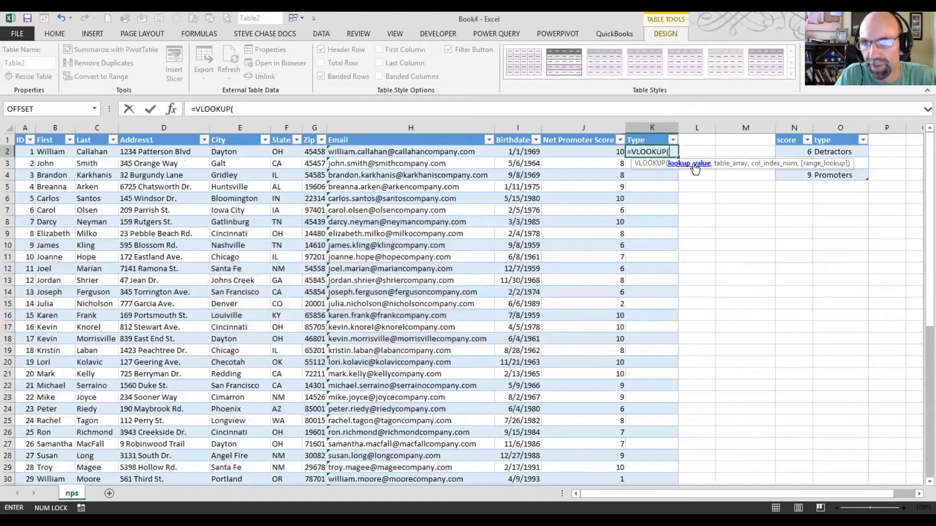
pyautogui.click(600, 151)
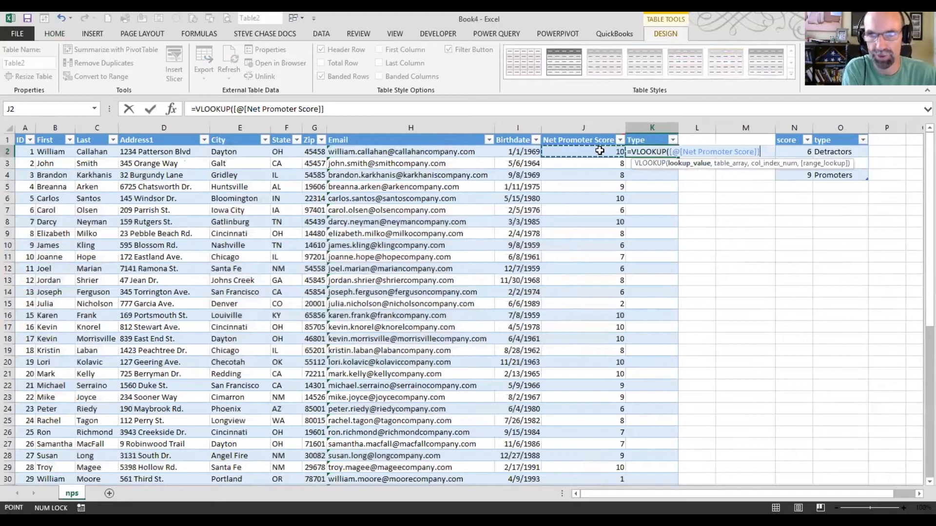
pyautogui.write(',')
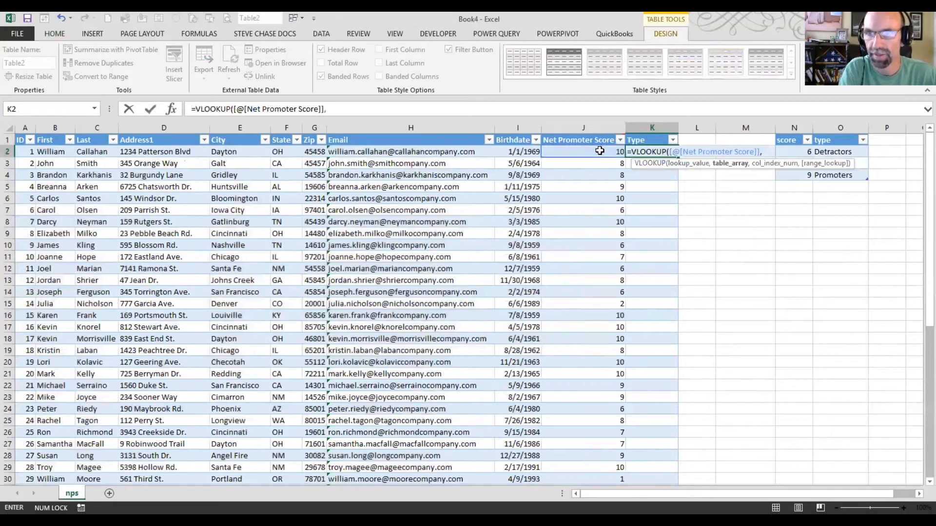
pyautogui.click(812, 156)
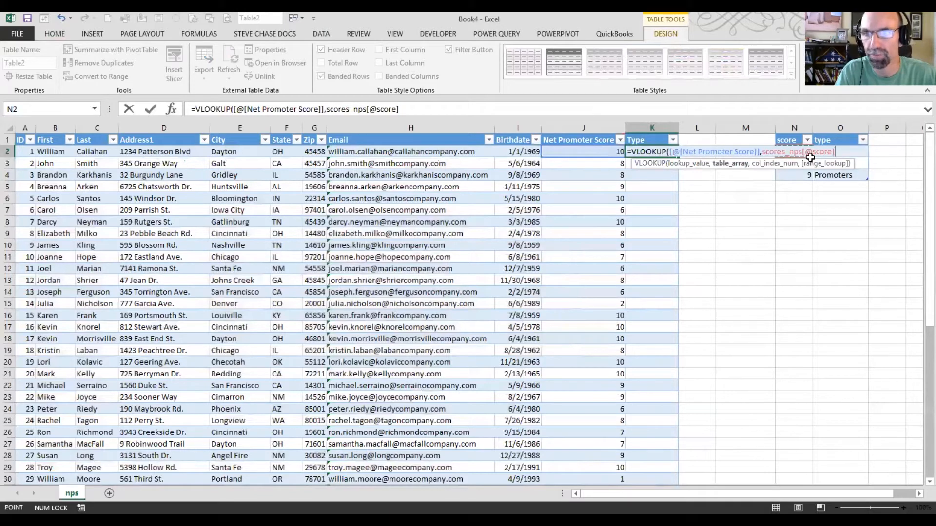
pyautogui.moveTo(810, 156); pyautogui.dragTo(839, 171)
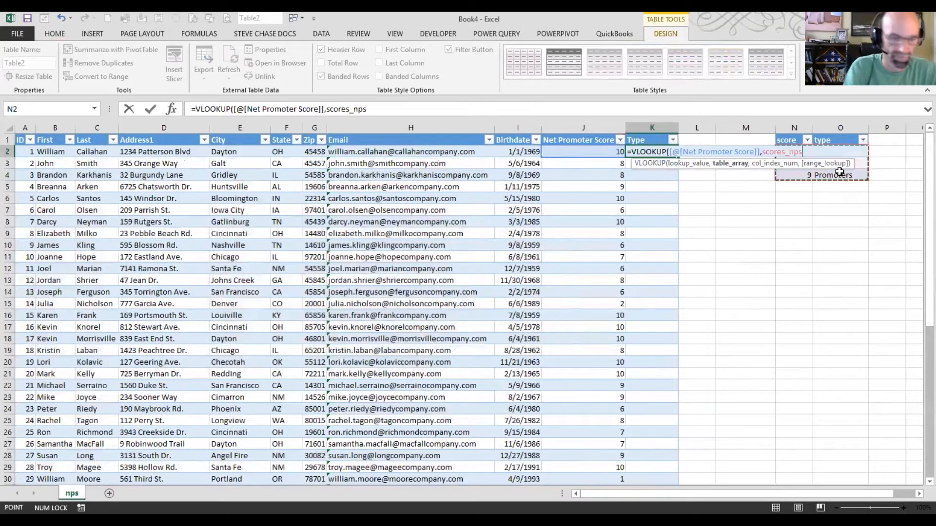
pyautogui.write(',')
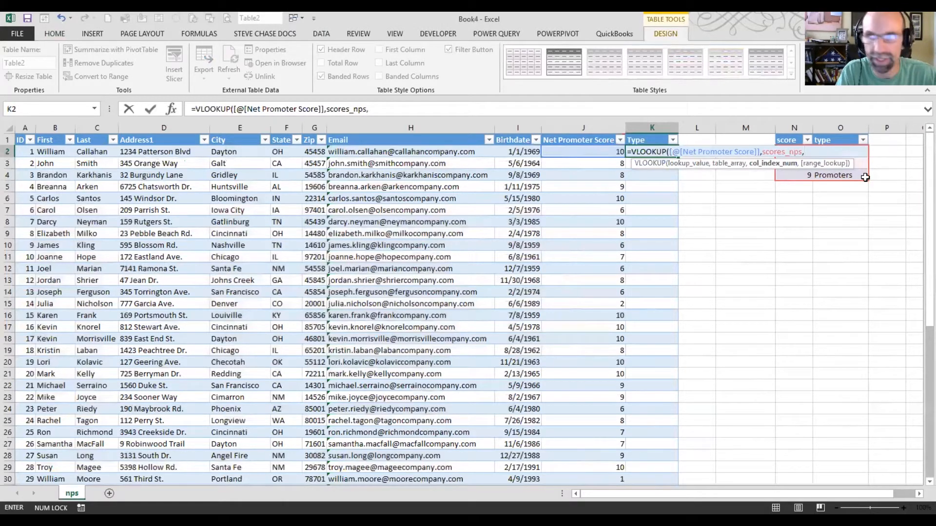
pyautogui.write('2')
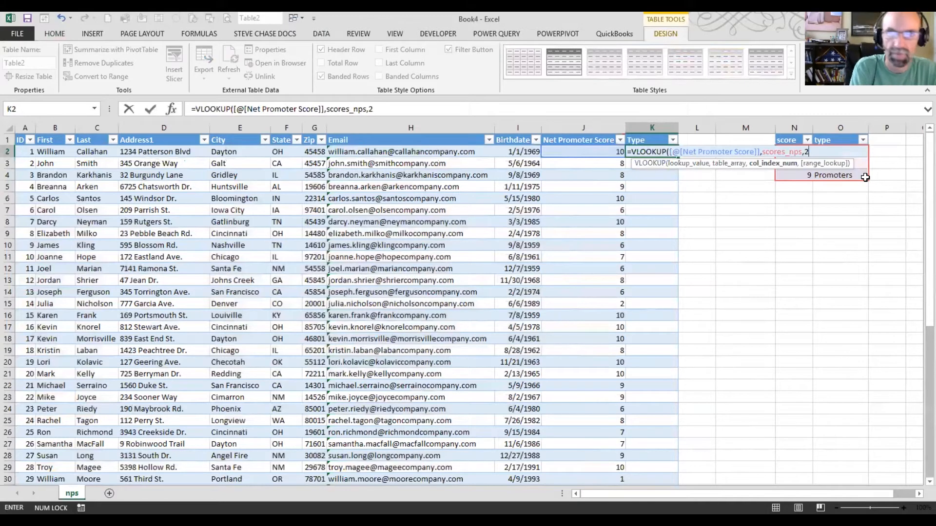
pyautogui.write(',')
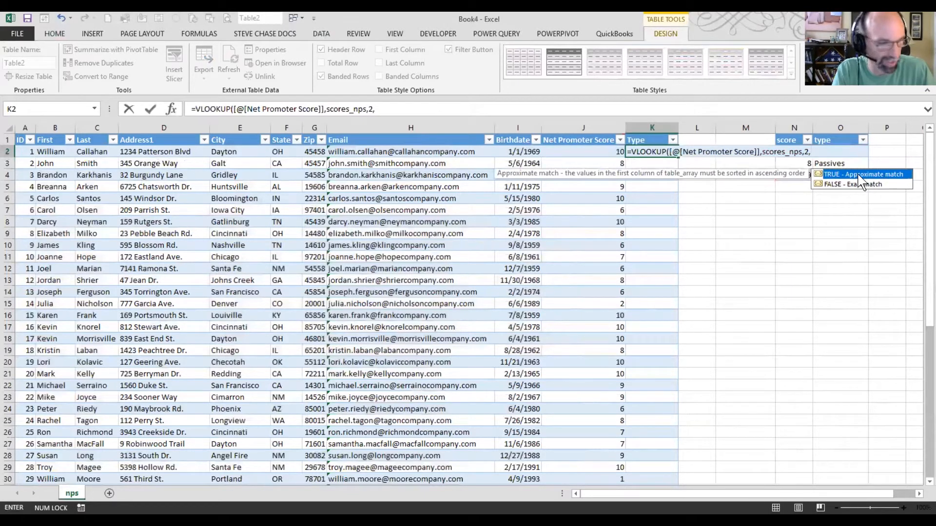
pyautogui.doubleClick(858, 175)
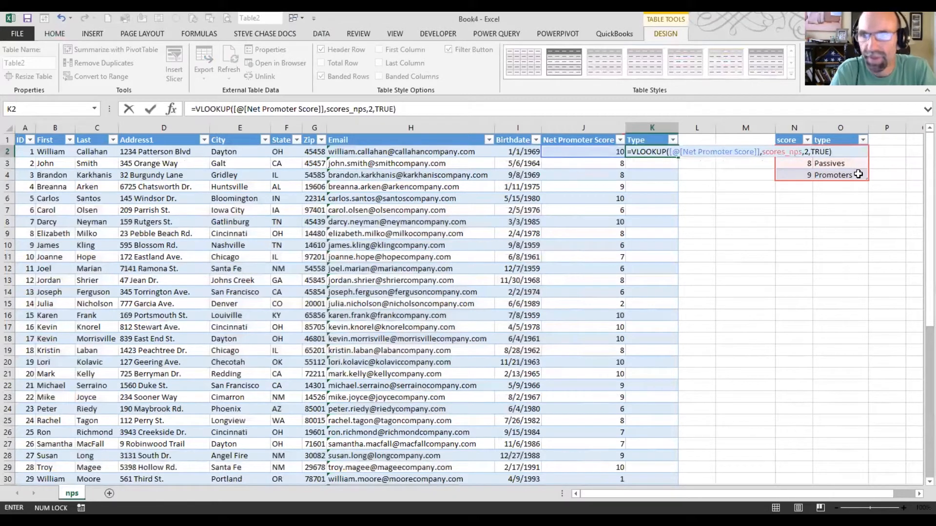
pyautogui.press('Return')
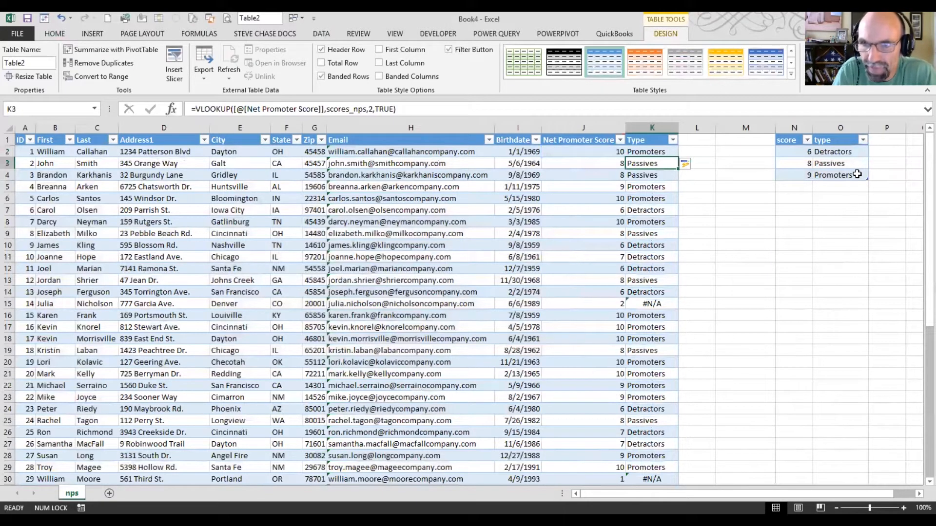
# Check the #N/A results against the lowest lookup score and insert a table row above the first row of scores_nps.
pyautogui.click(643, 304)
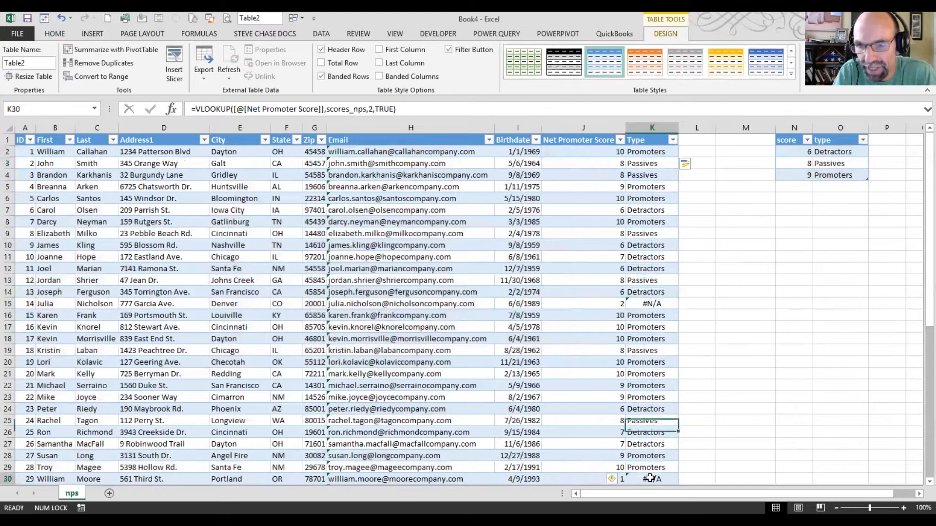
pyautogui.click(651, 479)
pyautogui.click(610, 305)
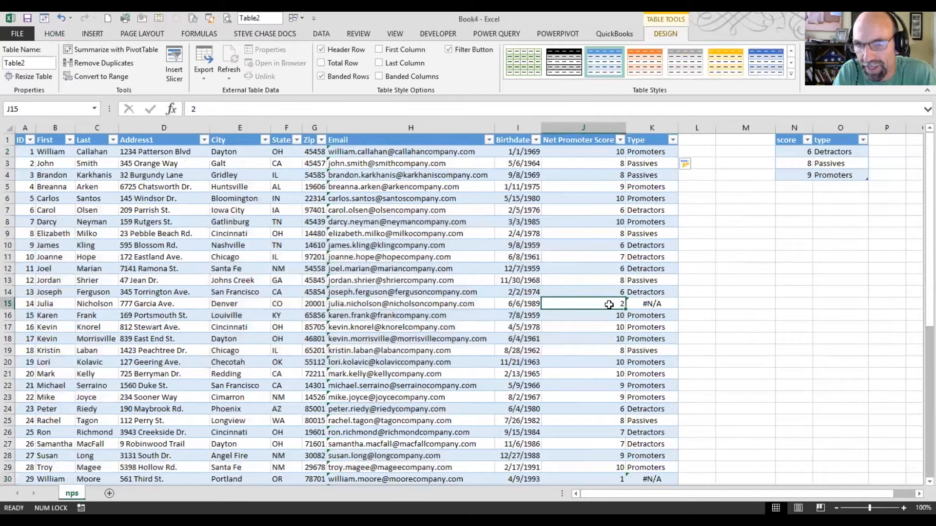
pyautogui.click(795, 153)
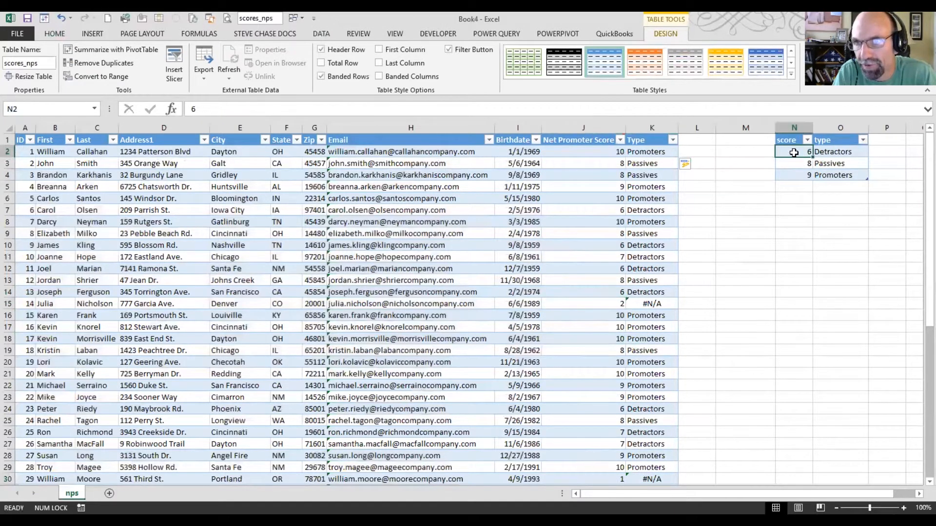
pyautogui.moveTo(794, 152); pyautogui.dragTo(824, 152)
pyautogui.click(823, 153)
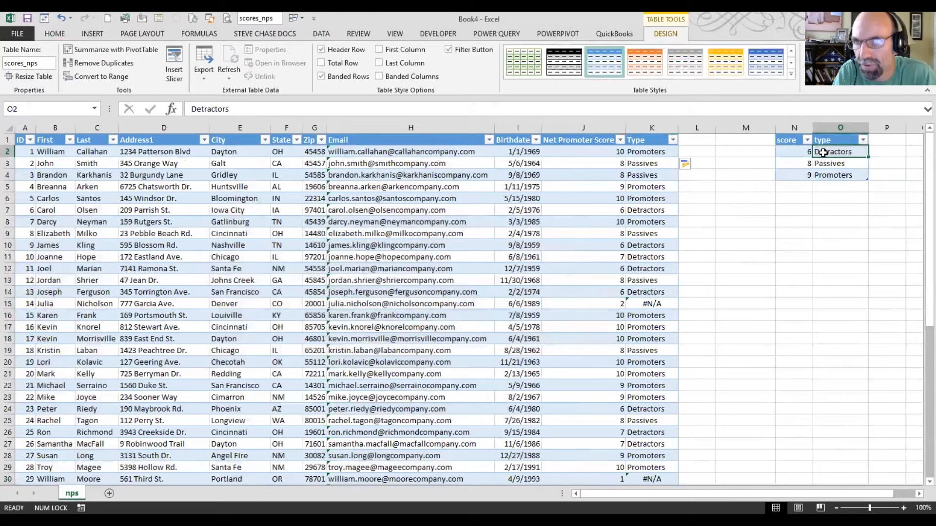
pyautogui.rightClick(823, 152)
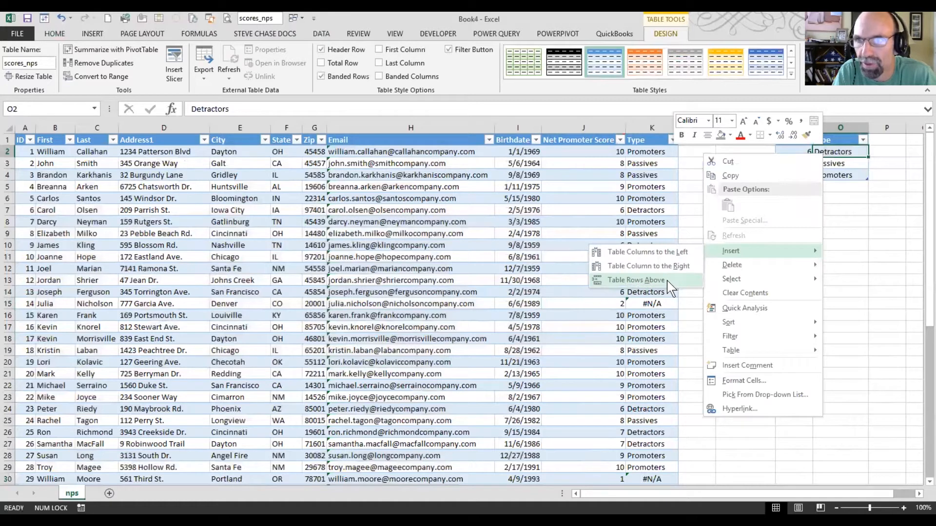
pyautogui.click(667, 280)
# Enter the score 0 and the type Detractors in the new first row of the scores_nps table.
pyautogui.click(802, 152)
pyautogui.write('0')
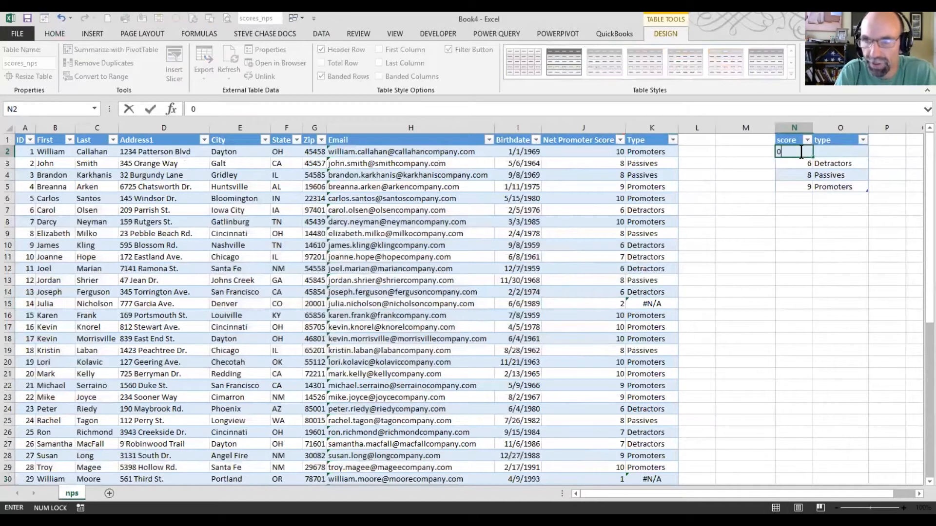
pyautogui.press('Tab')
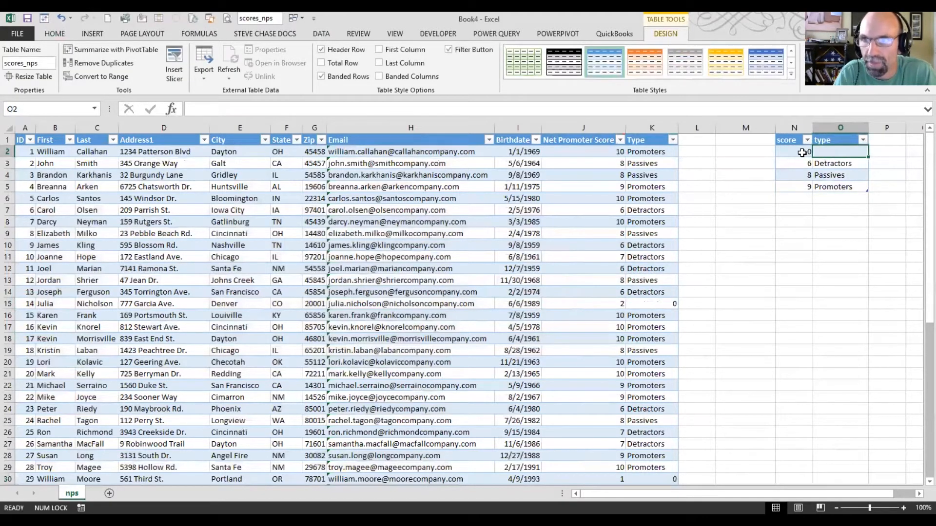
pyautogui.write('Detractors')
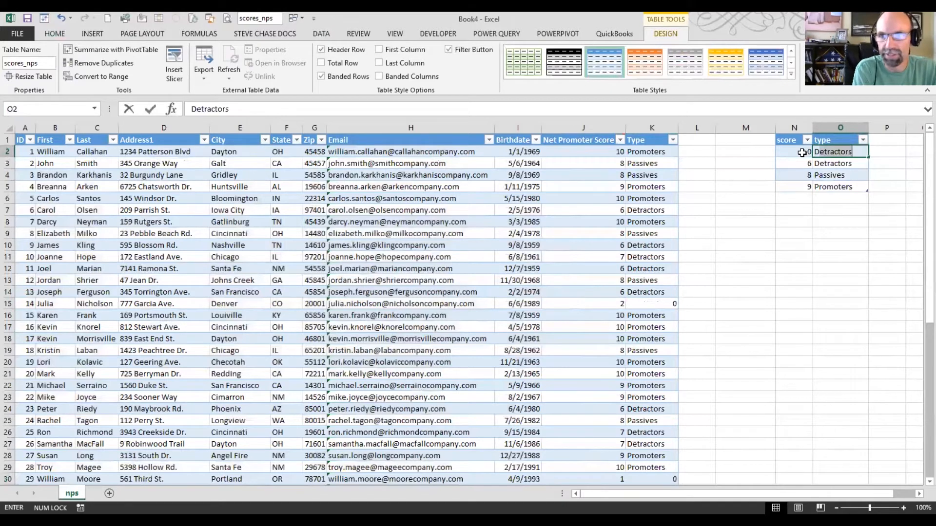
pyautogui.press('Return')
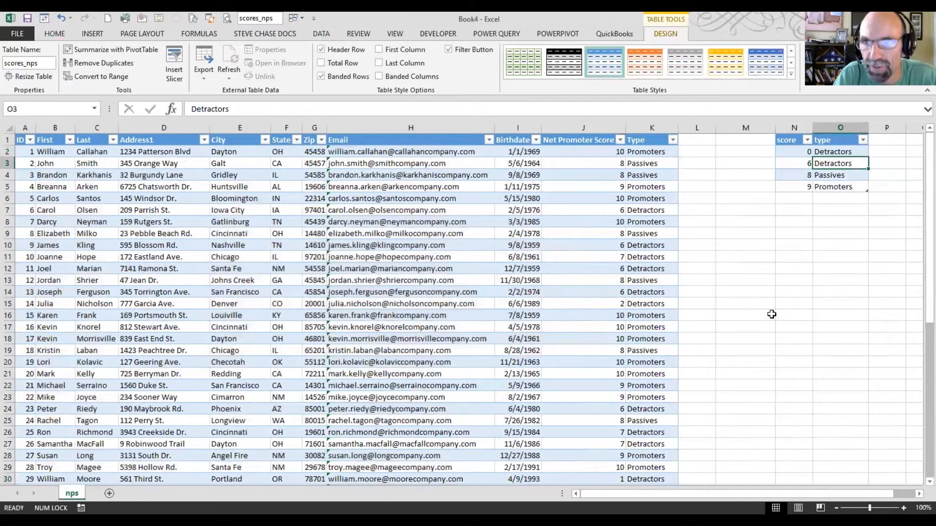
# Make the last two type names in the scores_nps table singular: Promoter in O5 and Passive in O4.
pyautogui.click(603, 155)
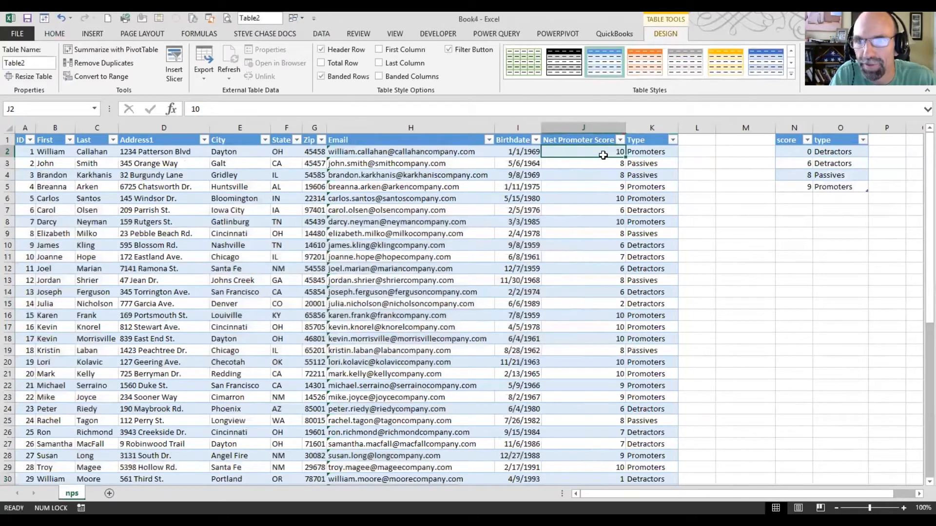
pyautogui.doubleClick(836, 187)
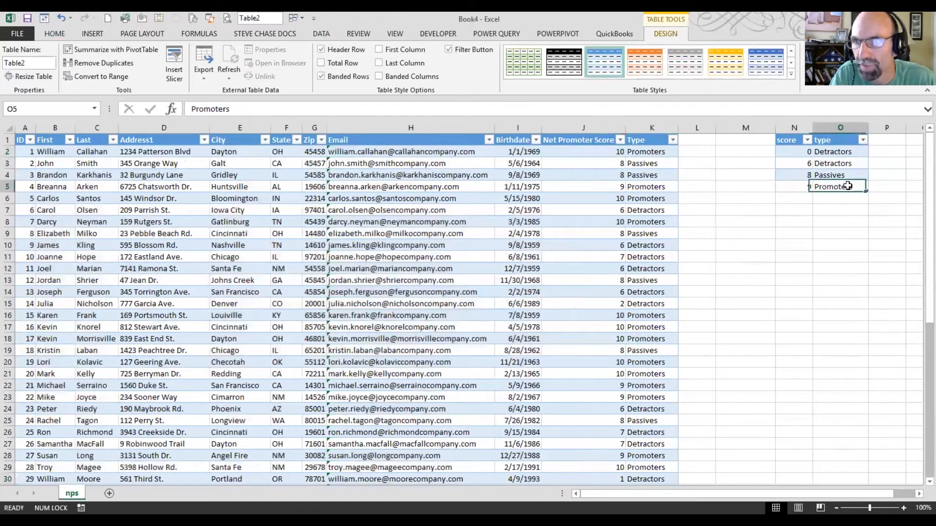
pyautogui.press('BackSpace')
pyautogui.press('Return')
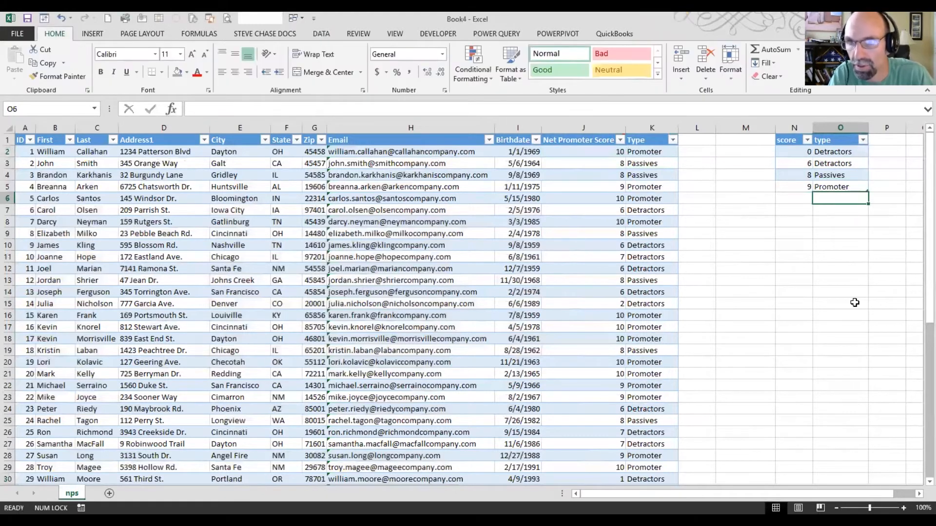
pyautogui.doubleClick(841, 175)
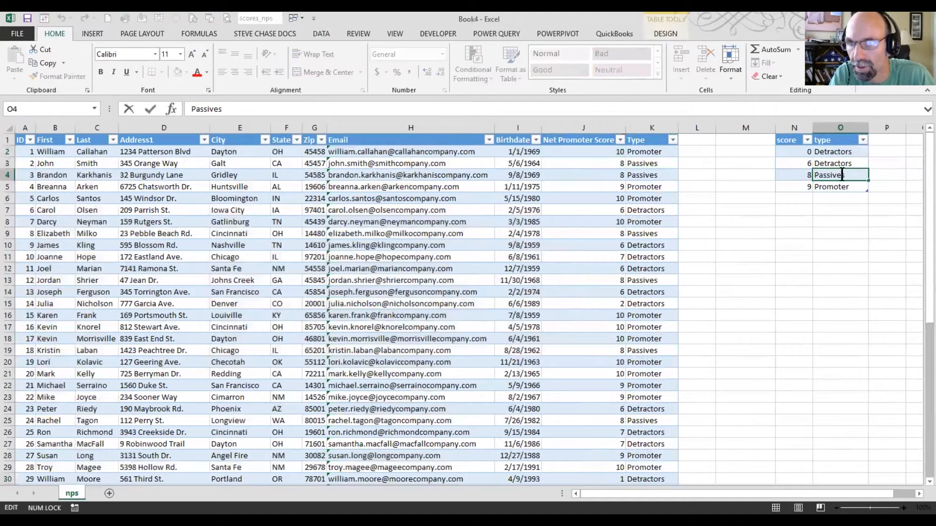
pyautogui.press('BackSpace')
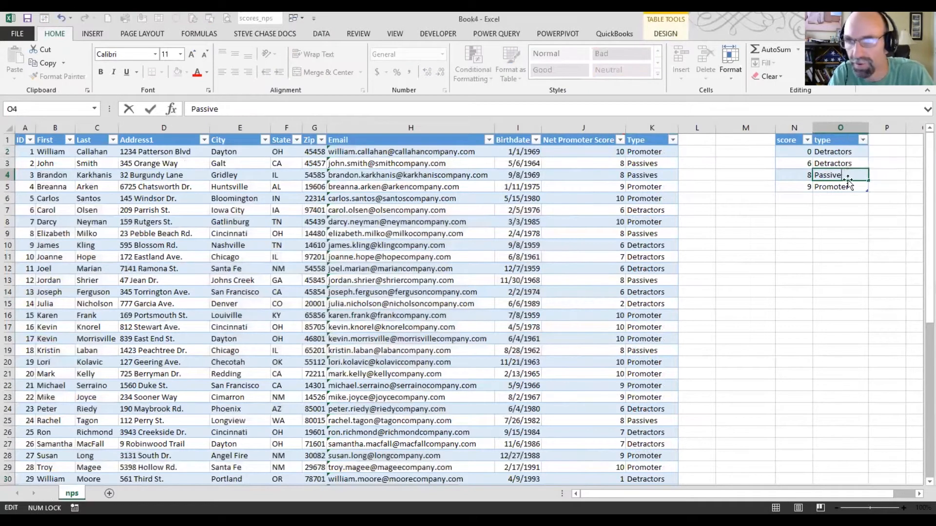
pyautogui.click(846, 187)
# Change the type names in O3 and O2 of the scores_nps table to Detractor.
pyautogui.click(853, 163)
pyautogui.doubleClick(853, 164)
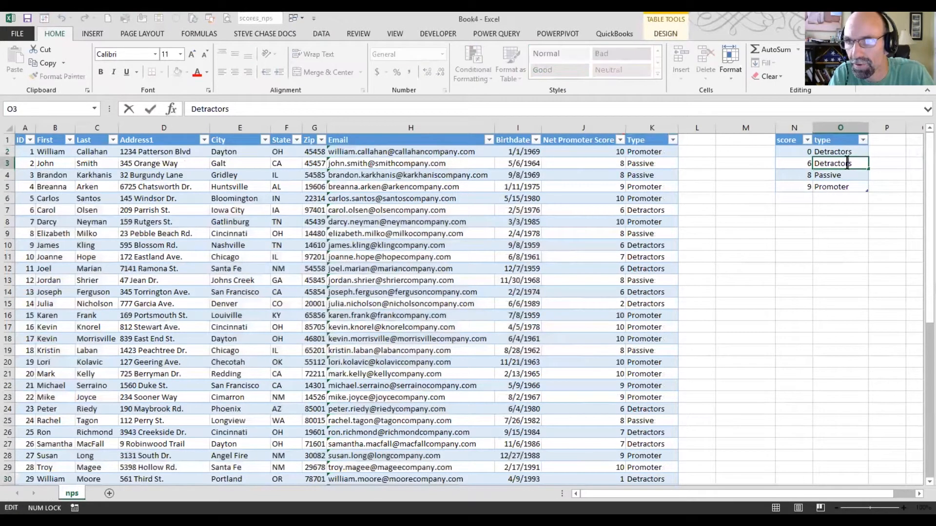
pyautogui.press('BackSpace')
pyautogui.click(853, 152)
pyautogui.doubleClick(853, 151)
pyautogui.press('BackSpace')
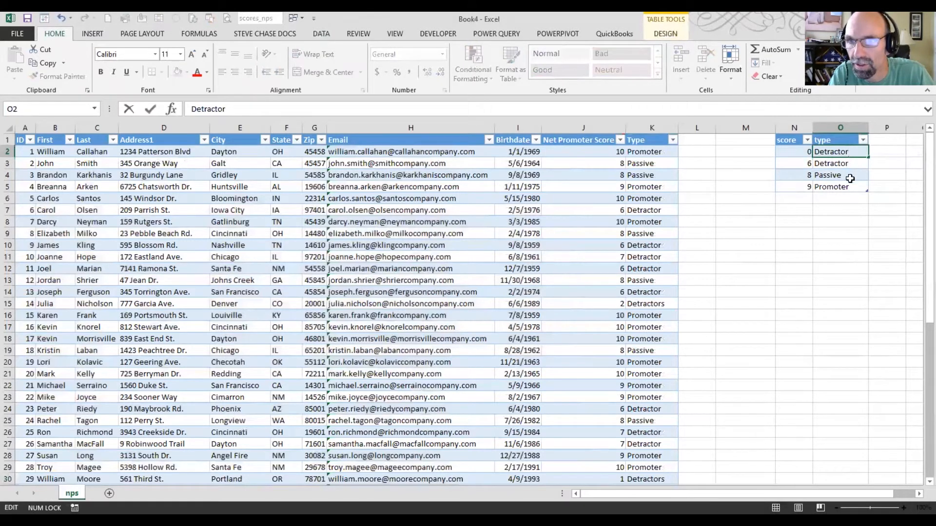
pyautogui.click(851, 176)
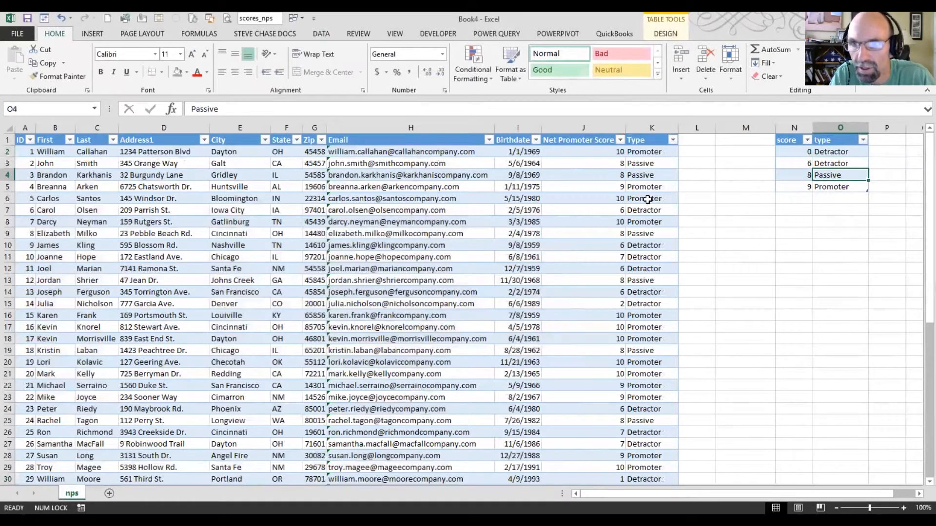
# Compare the customers' Net Promoter Scores and assigned types with the thresholds in scores_nps, checking through to the last customer rows.
pyautogui.click(590, 214)
pyautogui.moveTo(636, 211); pyautogui.dragTo(595, 210)
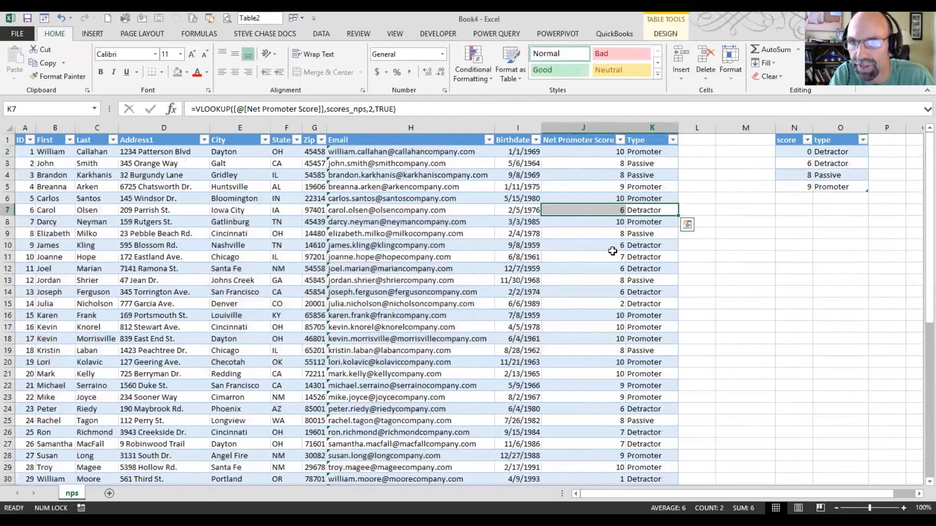
pyautogui.click(613, 256)
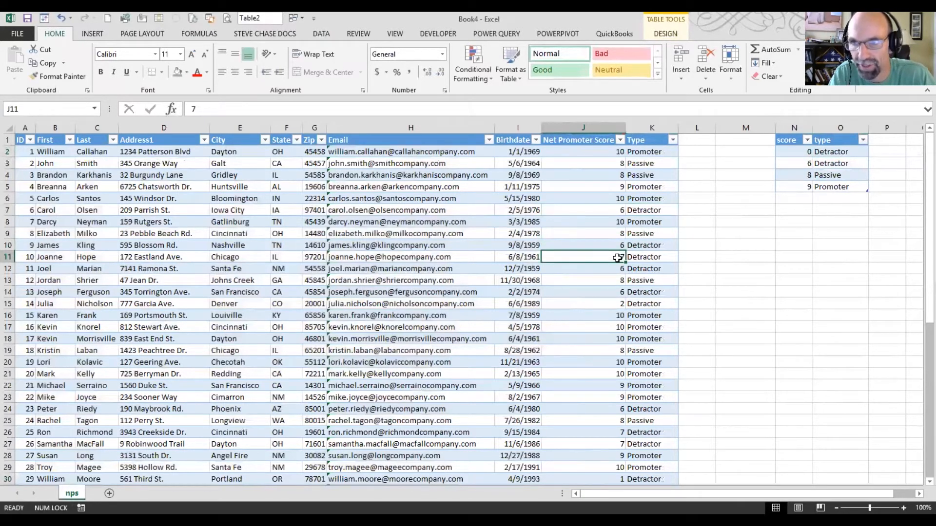
pyautogui.click(794, 153)
pyautogui.click(795, 163)
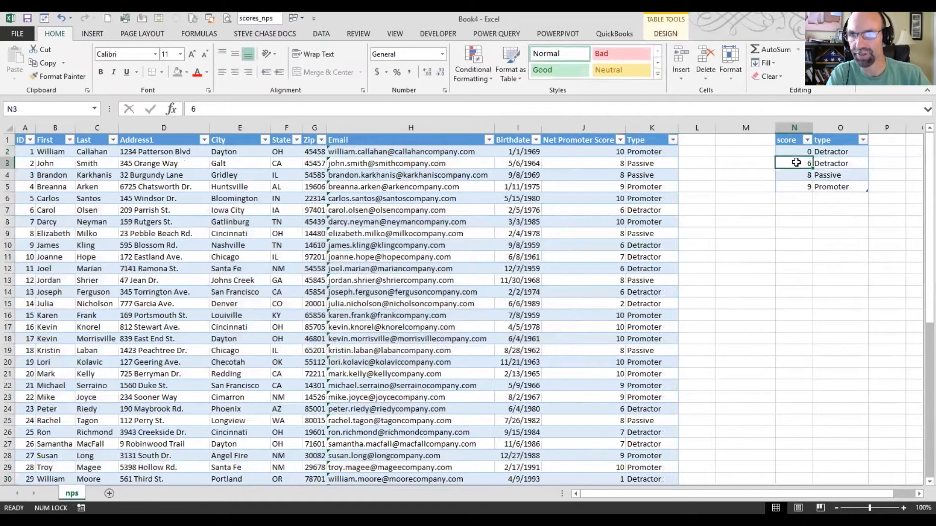
pyautogui.click(798, 174)
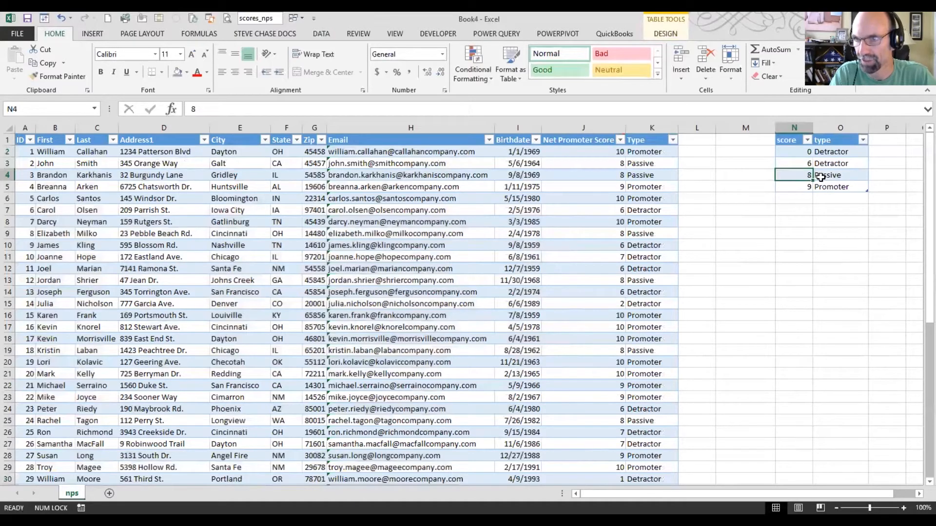
pyautogui.click(805, 166)
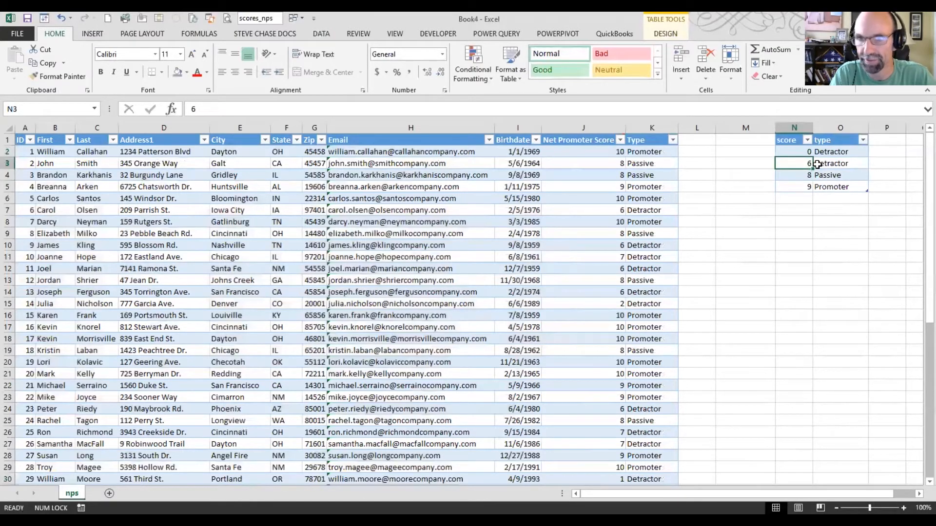
pyautogui.scroll(-10, 609, 347)
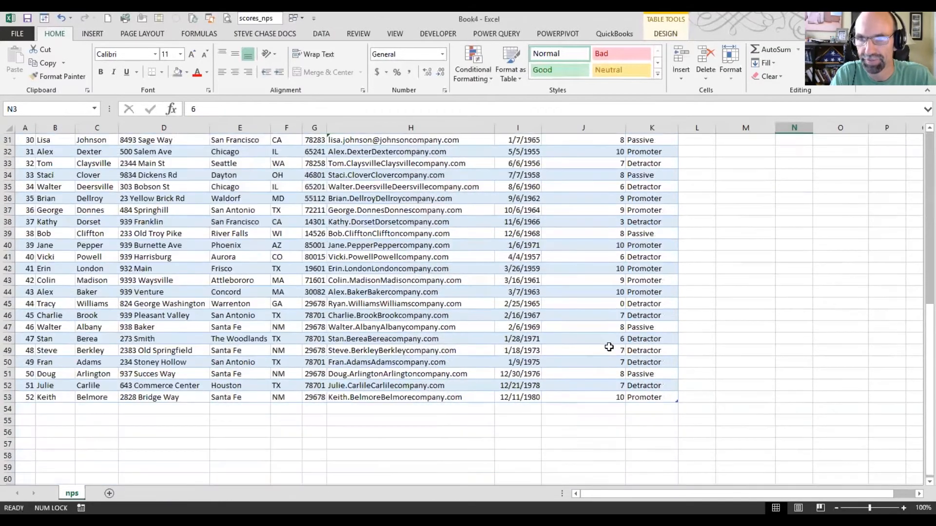
pyautogui.scroll(-3, 609, 347)
pyautogui.click(559, 259)
pyautogui.scroll(2, 598, 289)
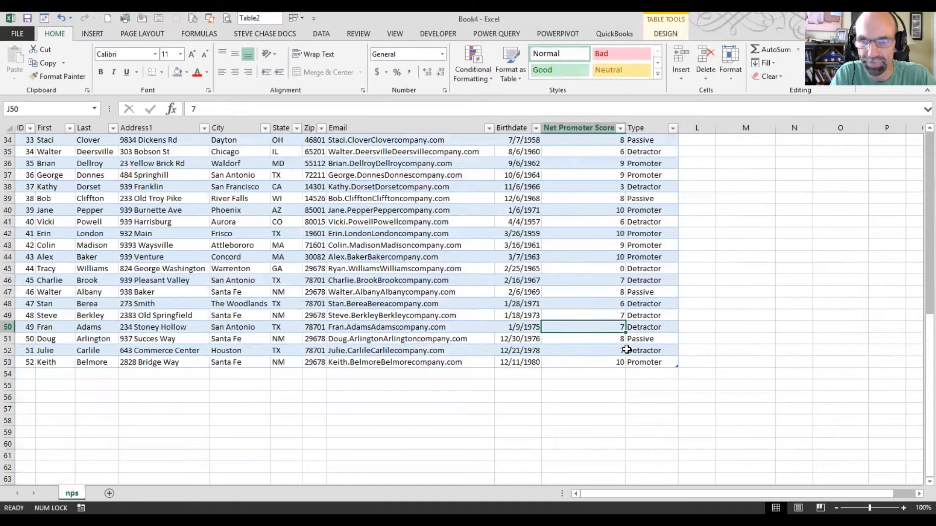
# Create a PivotTable from the customer table Table2 on a new worksheet.
pyautogui.scroll(11, 627, 349)
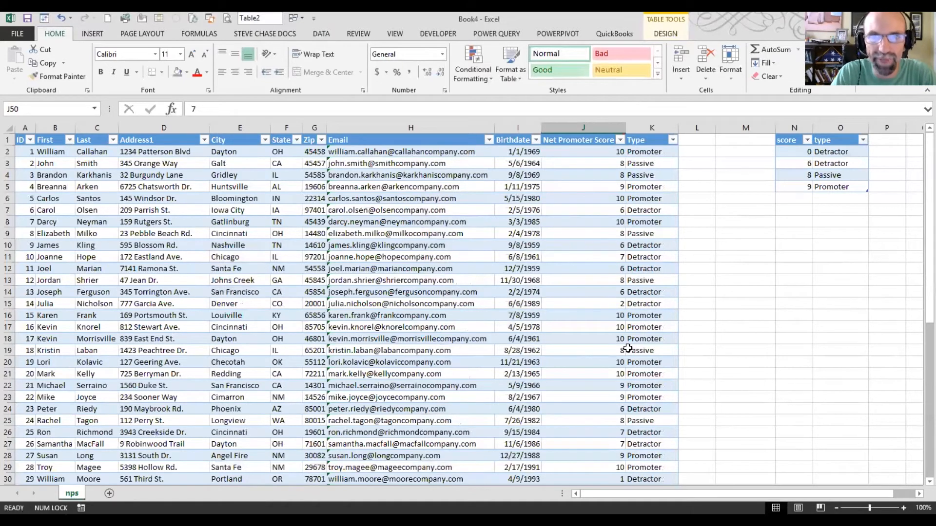
pyautogui.click(433, 314)
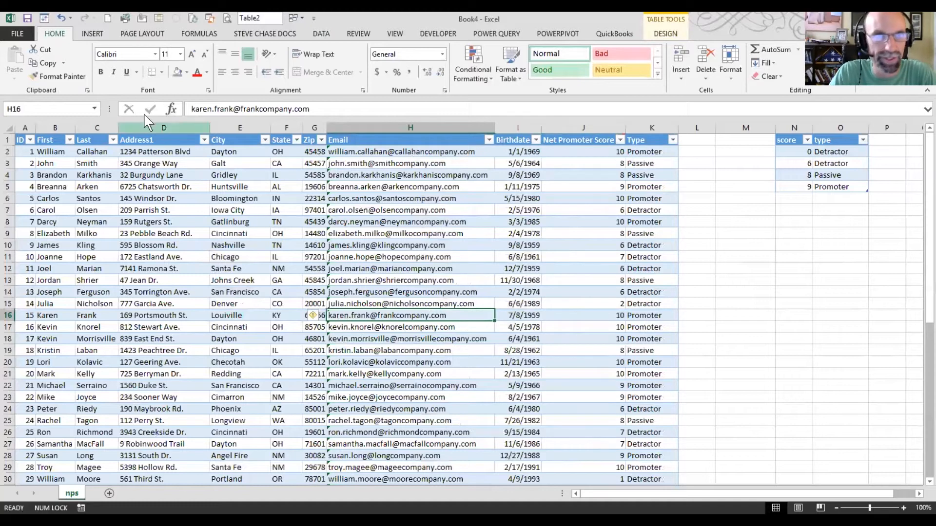
pyautogui.click(92, 35)
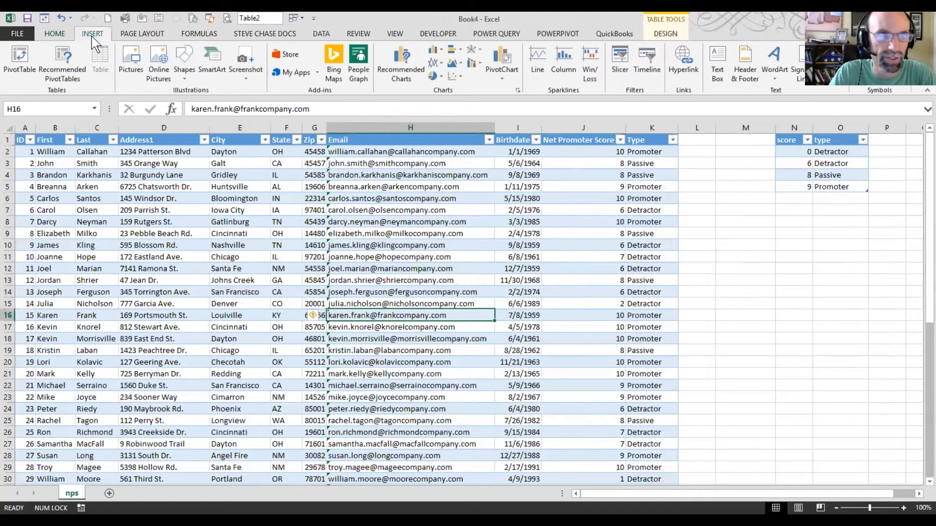
pyautogui.click(31, 63)
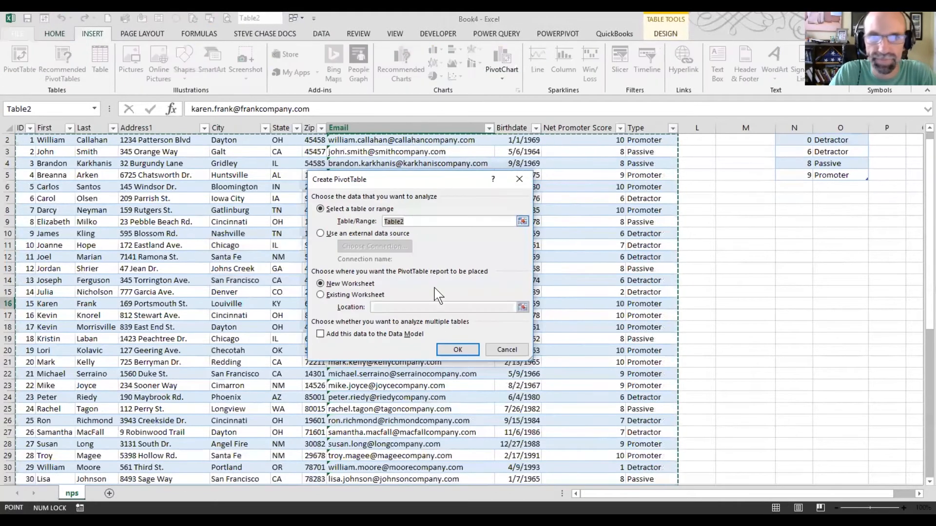
pyautogui.click(445, 352)
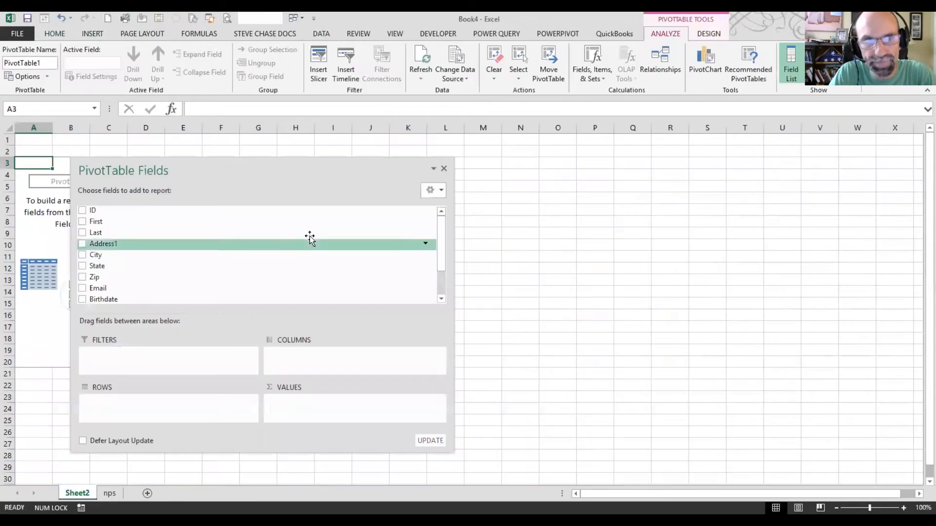
# Lay out the PivotTable with Type as the row field and the count of Type as the values.
pyautogui.moveTo(250, 171); pyautogui.dragTo(482, 169)
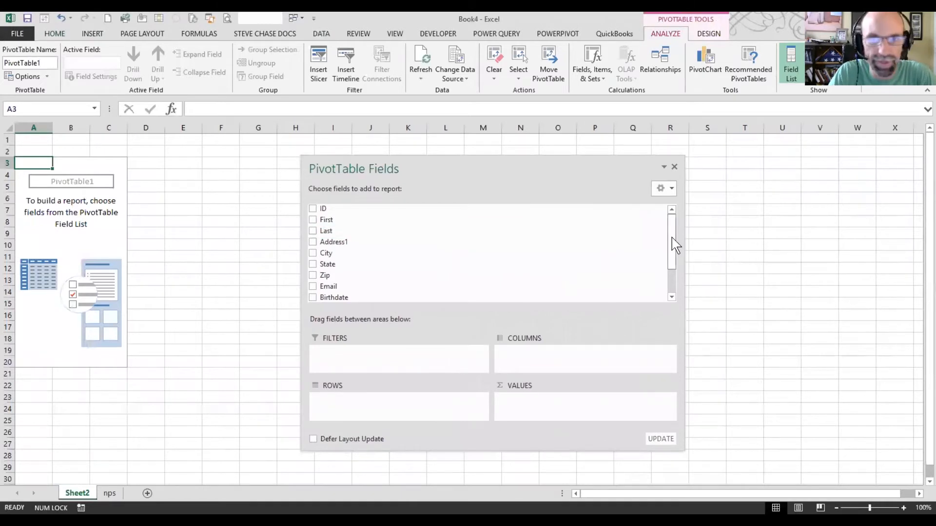
pyautogui.moveTo(675, 244); pyautogui.dragTo(675, 276)
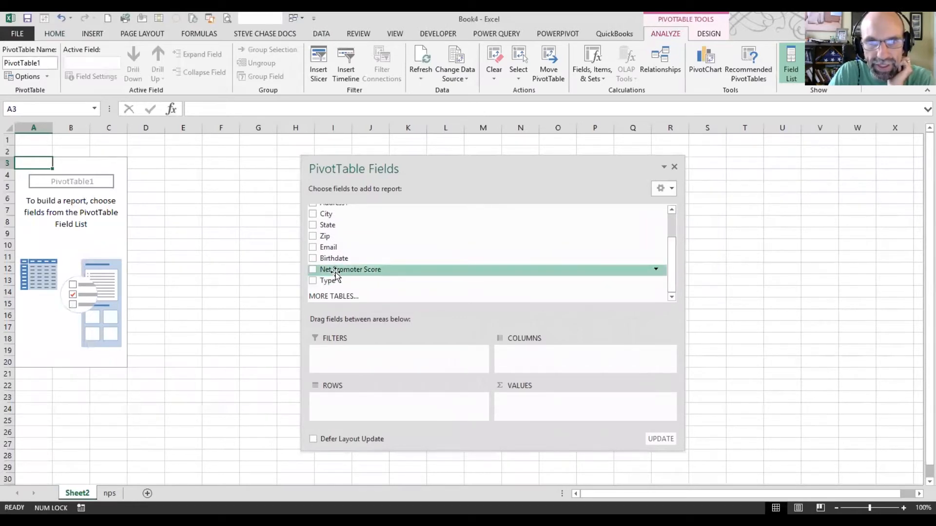
pyautogui.moveTo(336, 276); pyautogui.dragTo(362, 408)
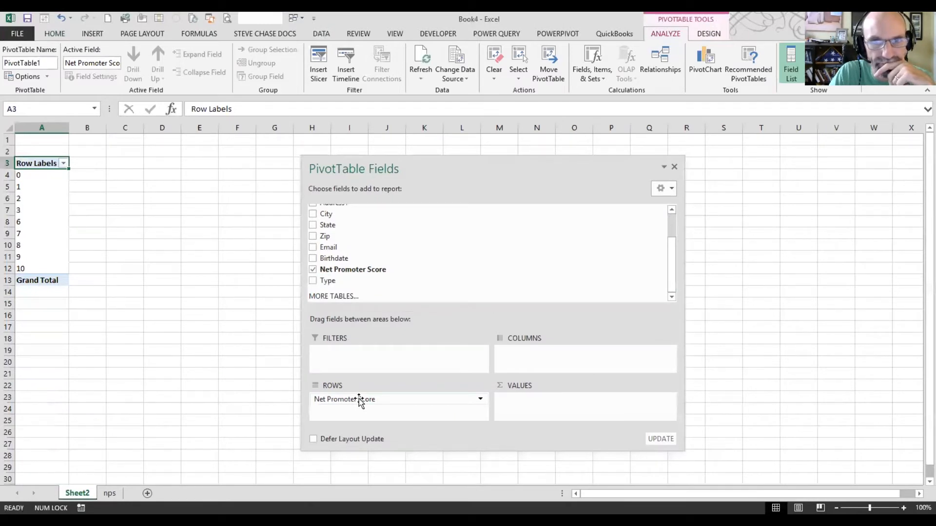
pyautogui.moveTo(359, 399)
pyautogui.mouseDown()
pyautogui.moveTo(328, 283)
pyautogui.moveTo(352, 408)
pyautogui.mouseUp()
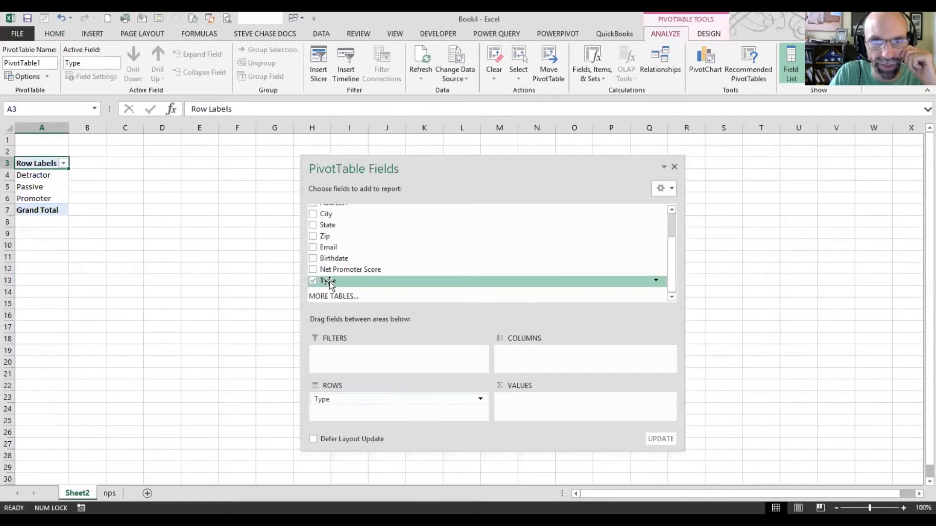
pyautogui.moveTo(329, 285); pyautogui.dragTo(527, 404)
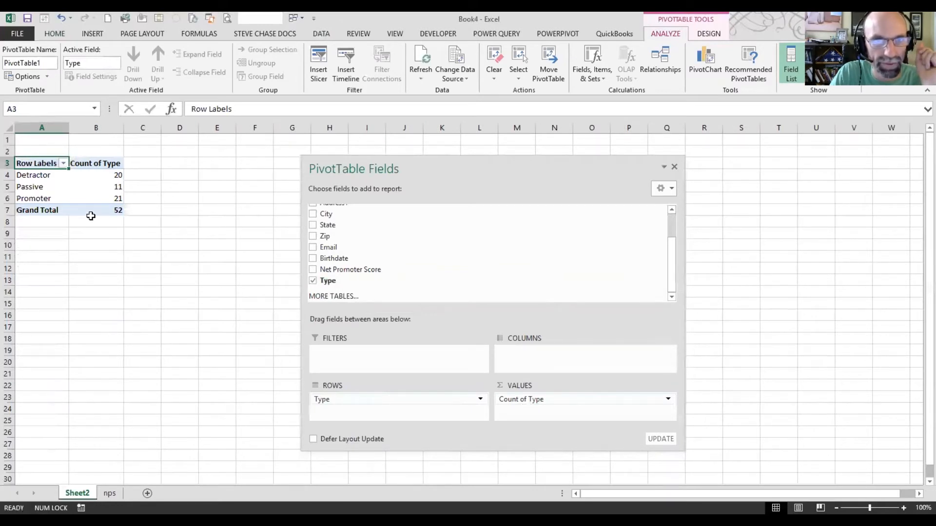
# Examine the PivotTable's count for each type and compare its grand total with the last customer rows on the nps sheet.
pyautogui.click(97, 177)
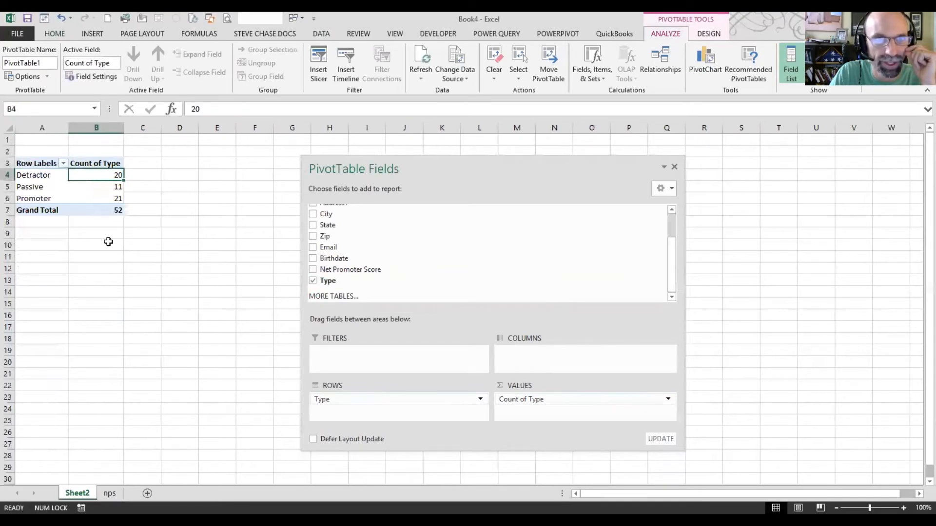
pyautogui.click(97, 185)
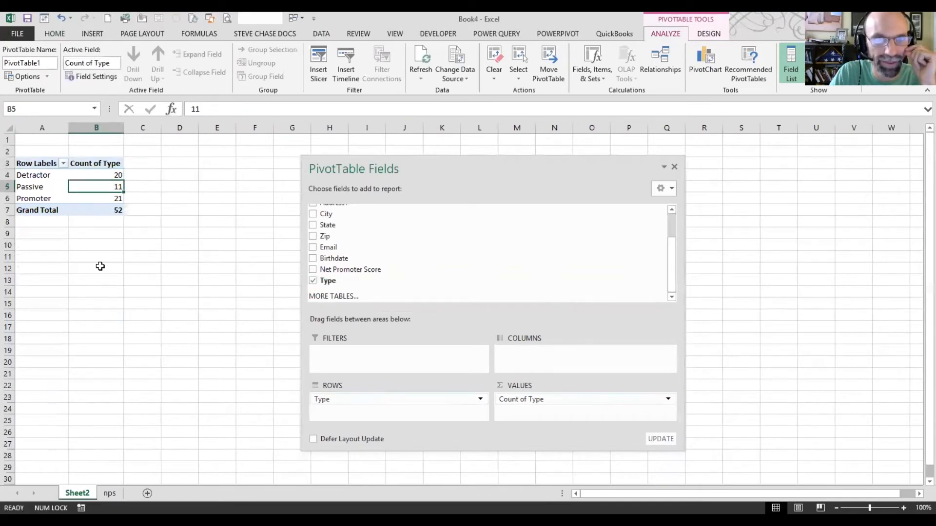
pyautogui.click(96, 199)
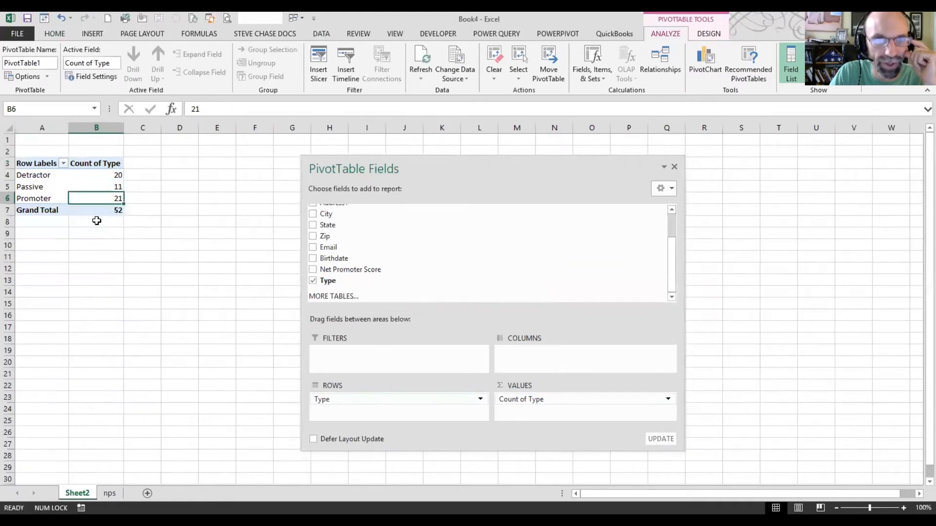
pyautogui.click(115, 212)
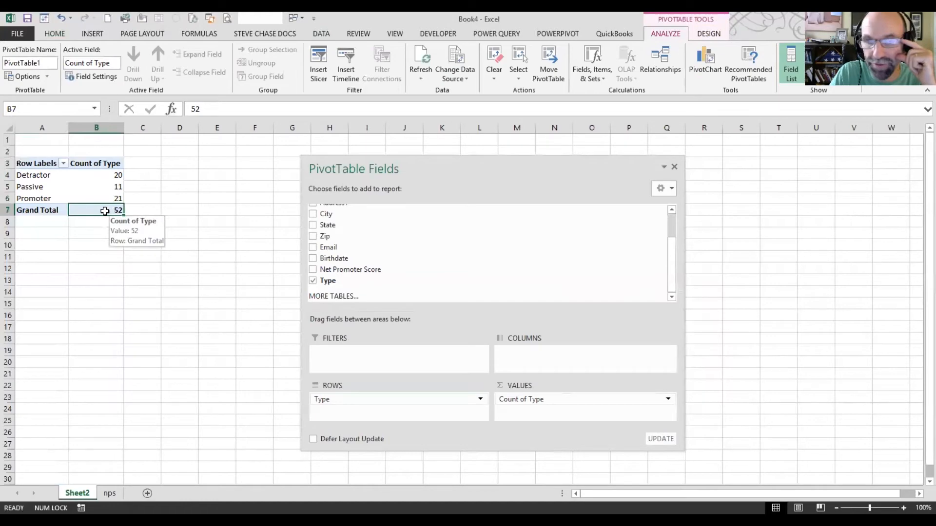
pyautogui.click(109, 494)
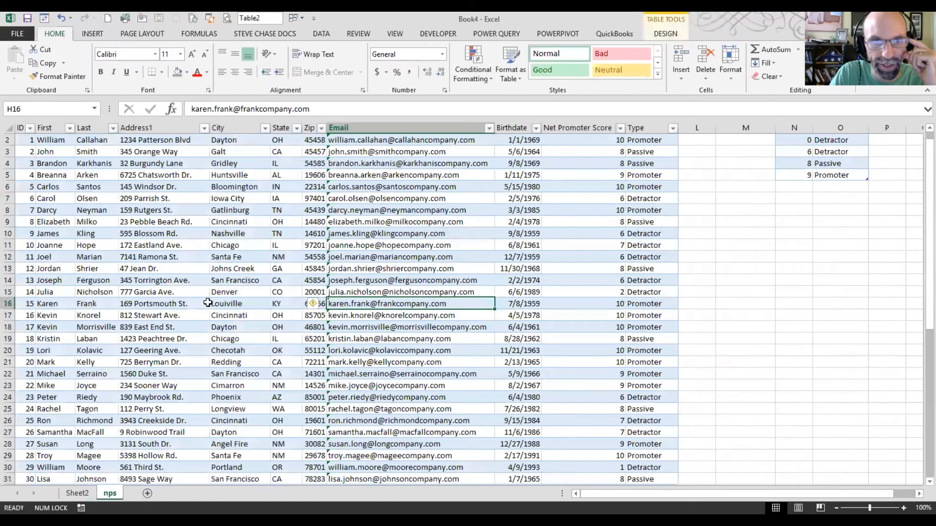
pyautogui.scroll(-7, 208, 310)
pyautogui.scroll(-3, 209, 311)
pyautogui.moveTo(30, 385); pyautogui.dragTo(634, 384)
pyautogui.click(257, 314)
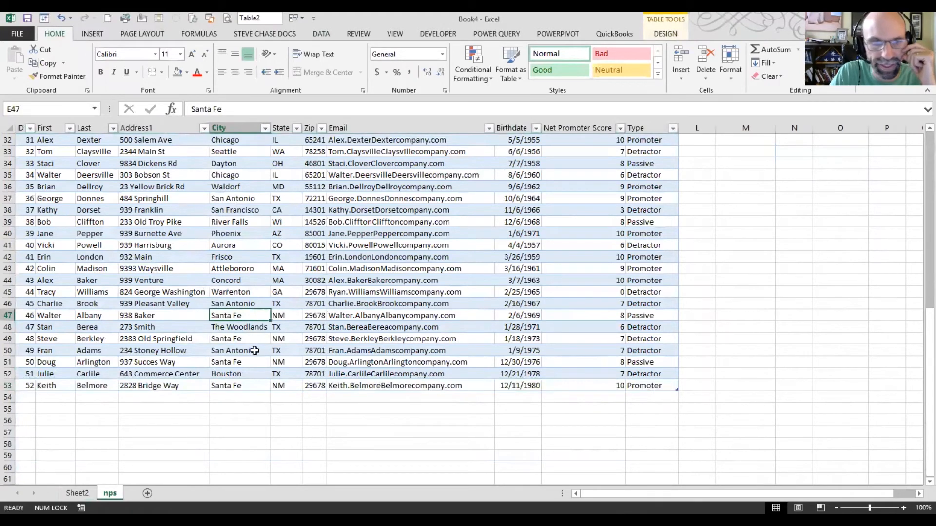
# Add Type to the PivotTable values a second time and show that Count of Type2 column as % of Grand Total.
pyautogui.click(77, 493)
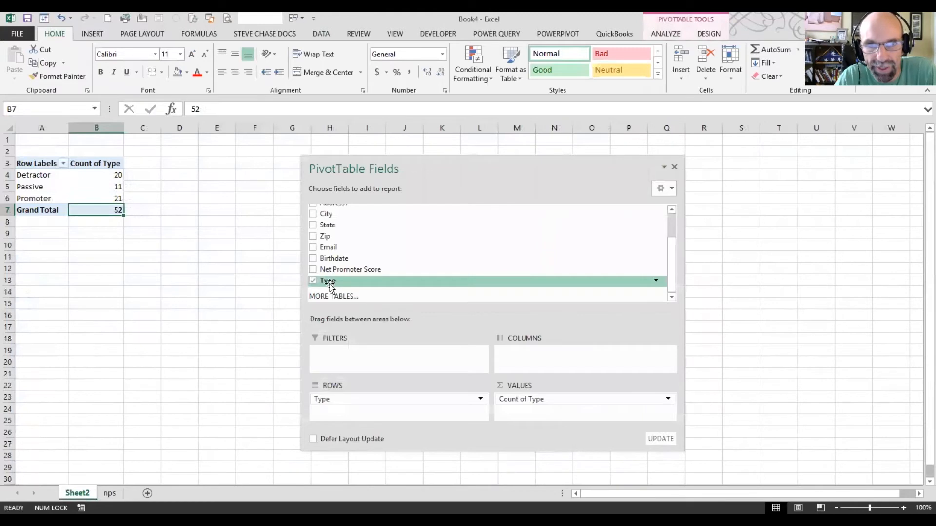
pyautogui.moveTo(329, 286); pyautogui.dragTo(524, 413)
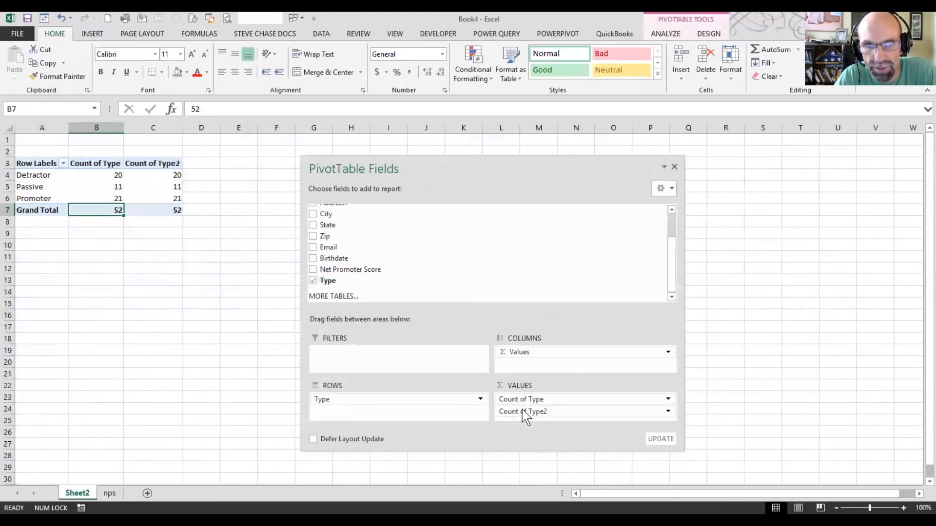
pyautogui.click(171, 186)
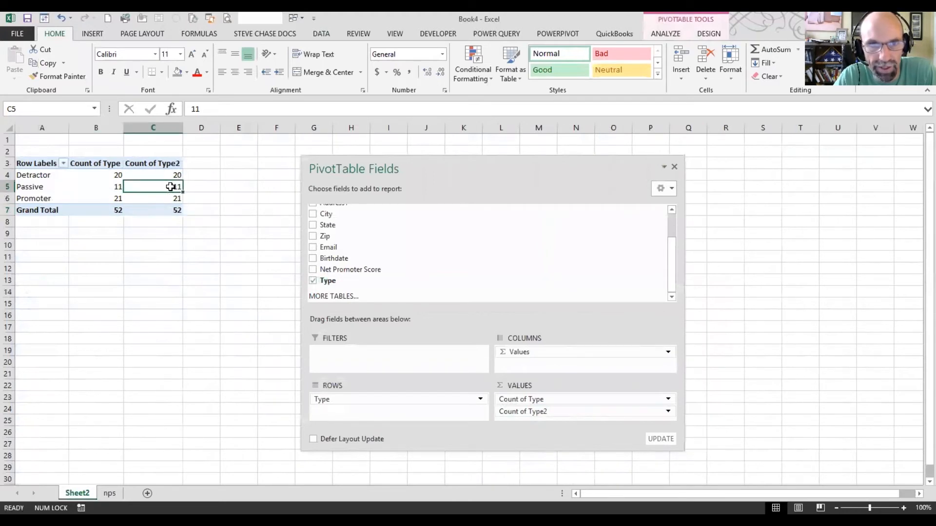
pyautogui.rightClick(170, 187)
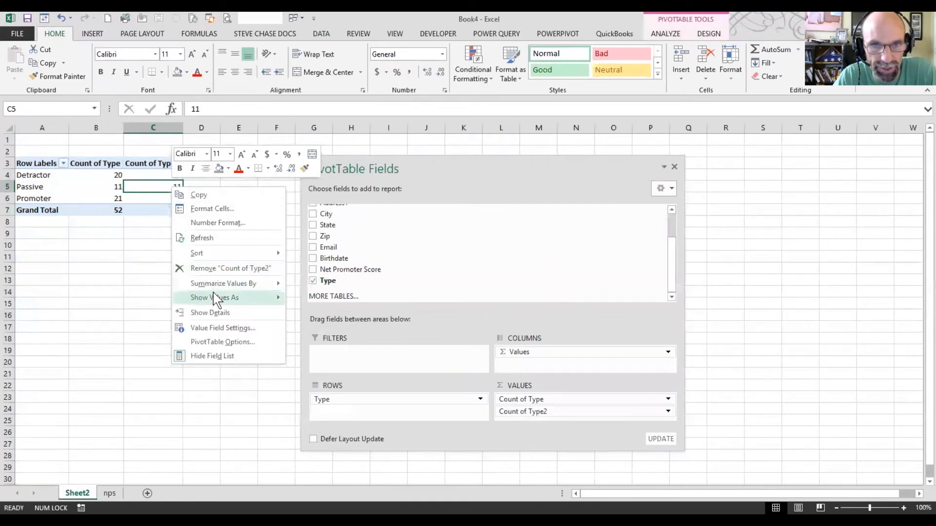
pyautogui.moveTo(213, 293)
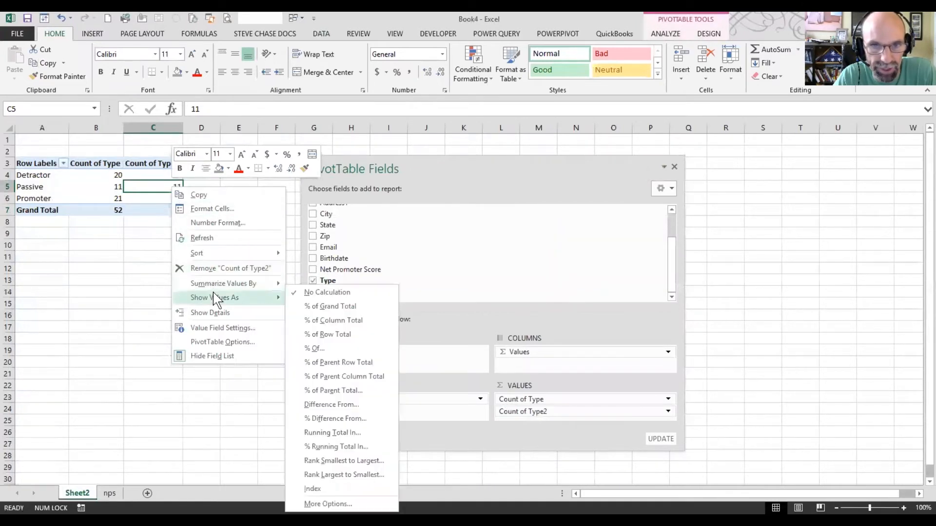
pyautogui.click(316, 307)
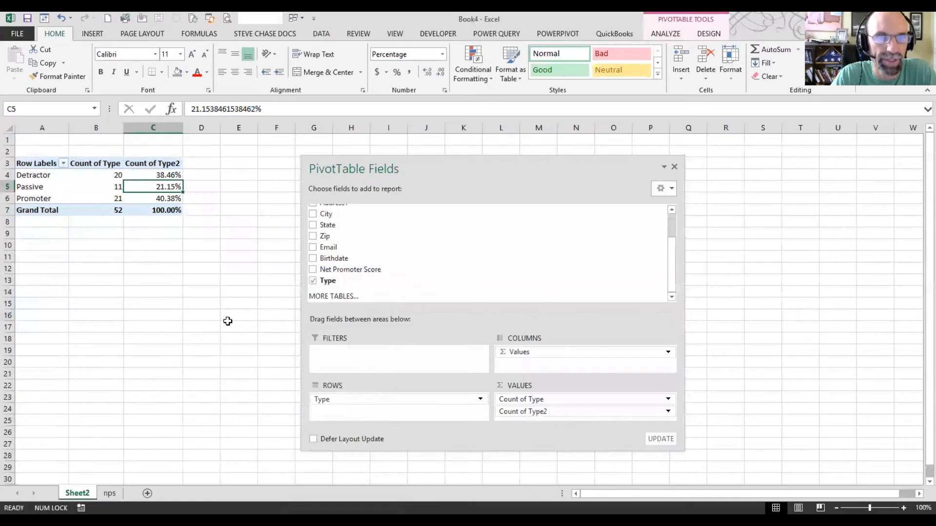
pyautogui.click(166, 199)
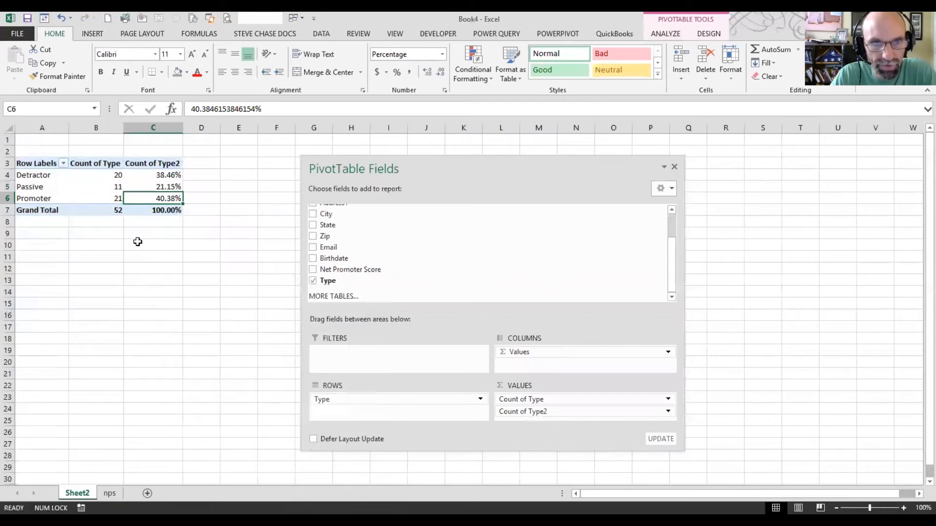
pyautogui.click(105, 186)
pyautogui.click(104, 197)
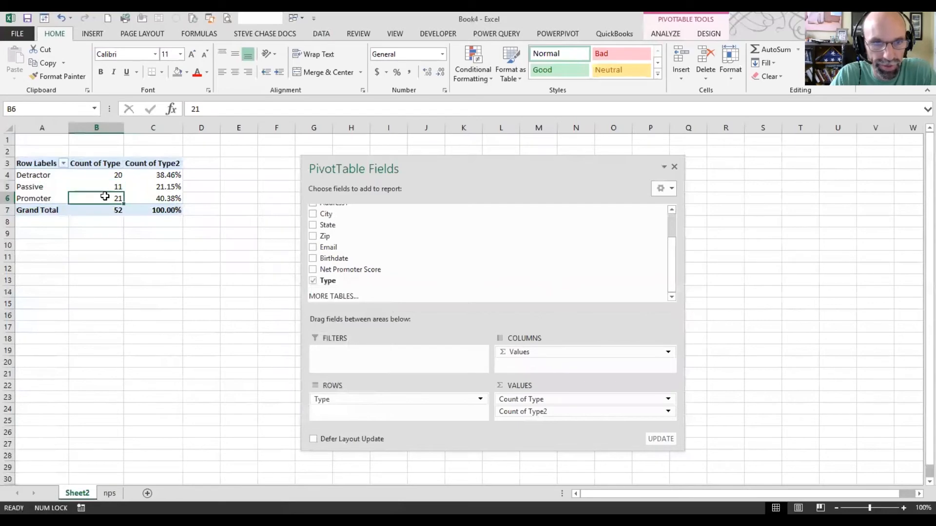
# Set the Net Promoter Score in J3 of the nps sheet to 9 and check the type formula in K3.
pyautogui.click(110, 493)
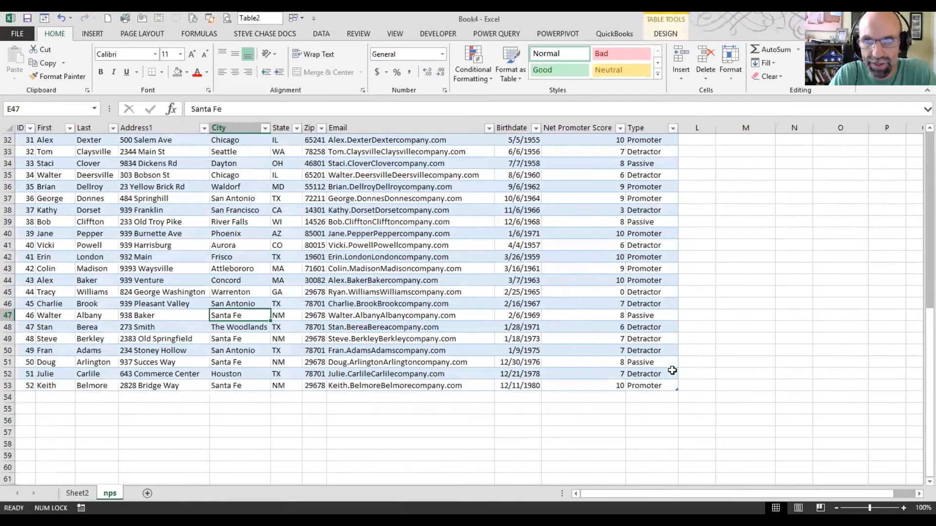
pyautogui.scroll(10, 629, 373)
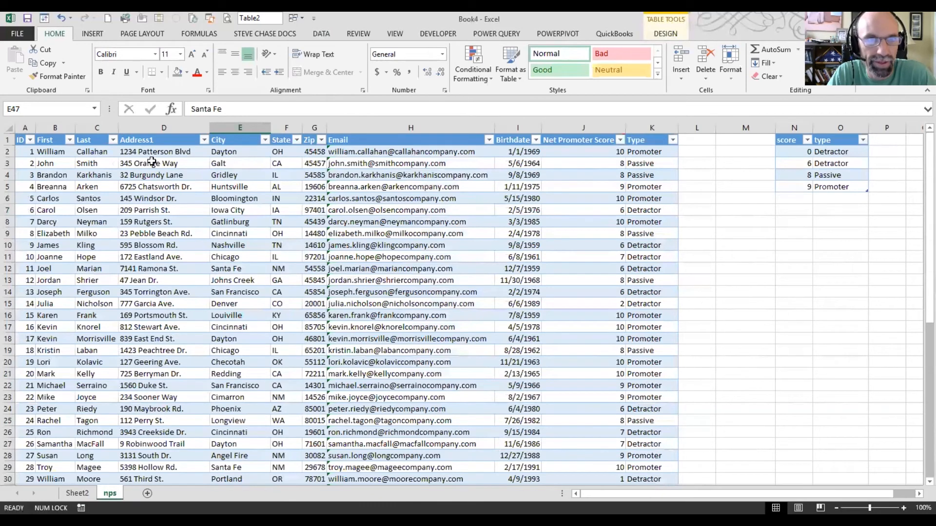
pyautogui.click(587, 166)
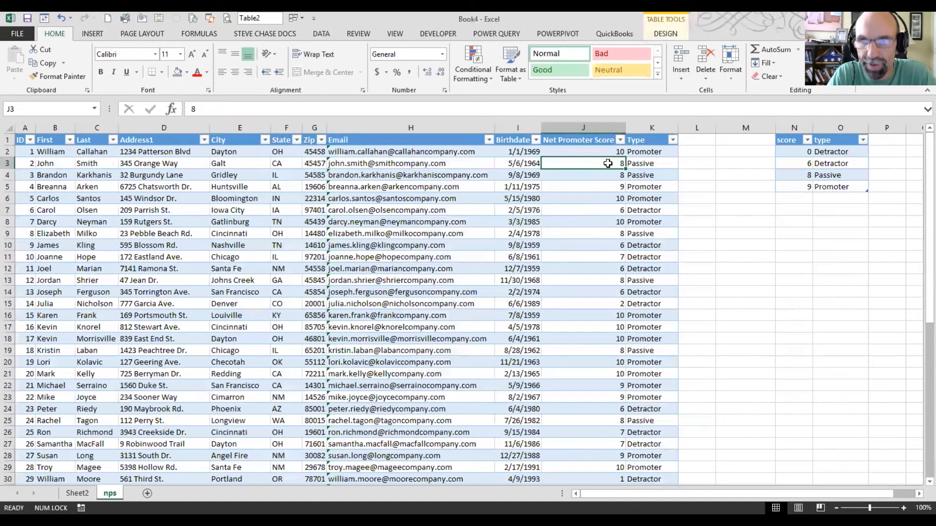
pyautogui.write('9')
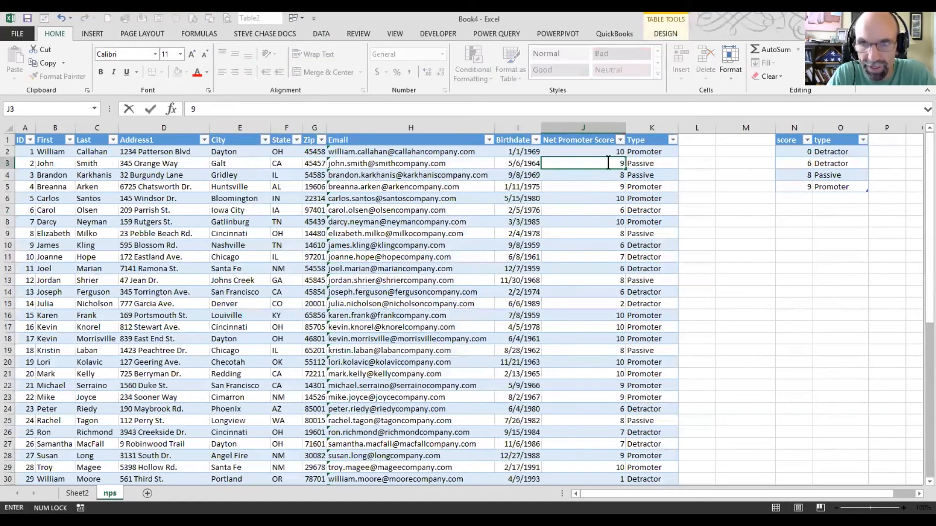
pyautogui.press('Return')
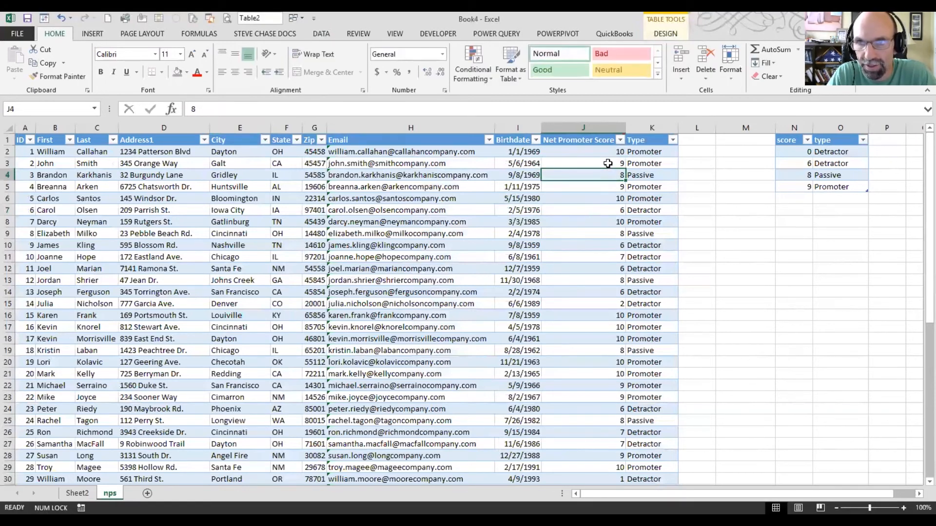
pyautogui.click(651, 164)
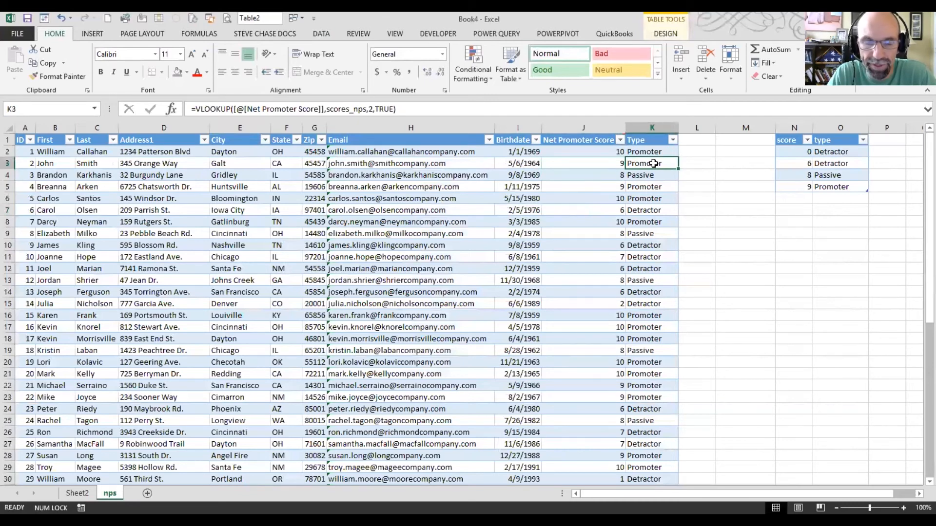
# Refresh the PivotTable on Sheet2 so that it uses the changed customer data.
pyautogui.click(77, 493)
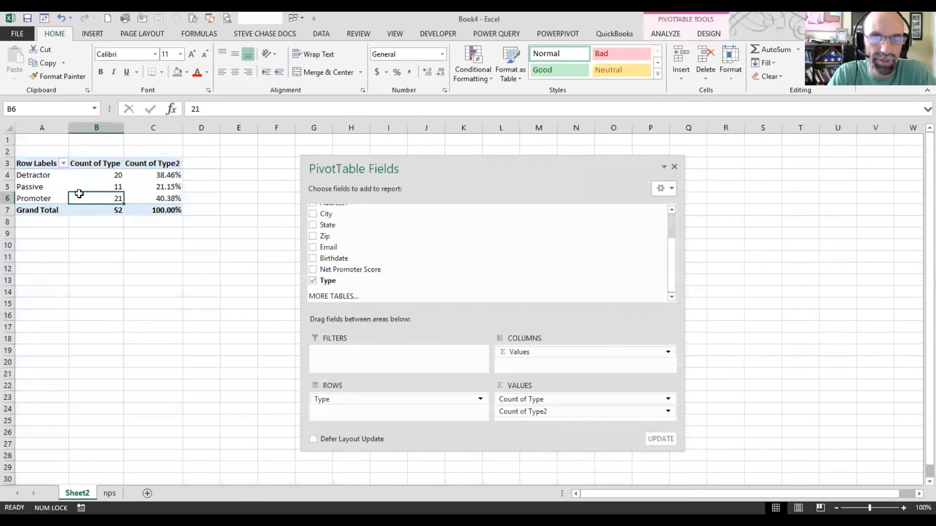
pyautogui.click(321, 33)
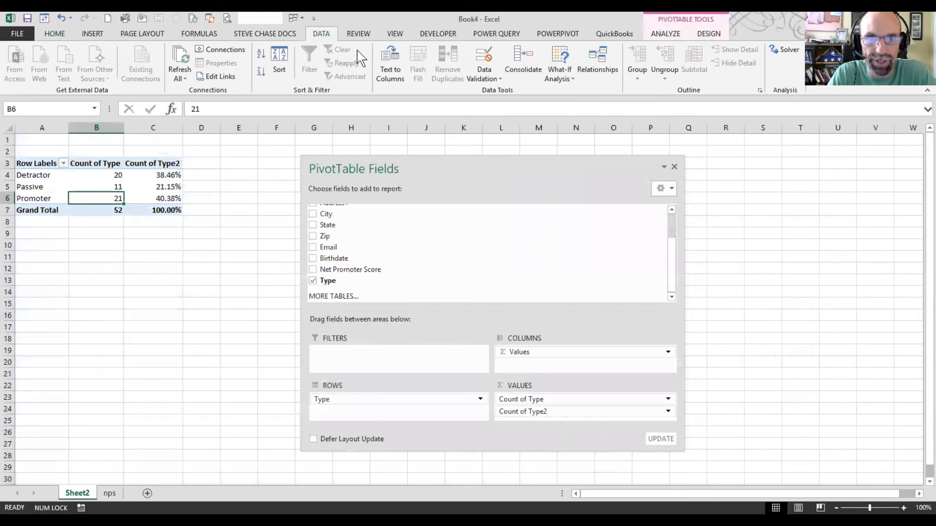
pyautogui.click(181, 52)
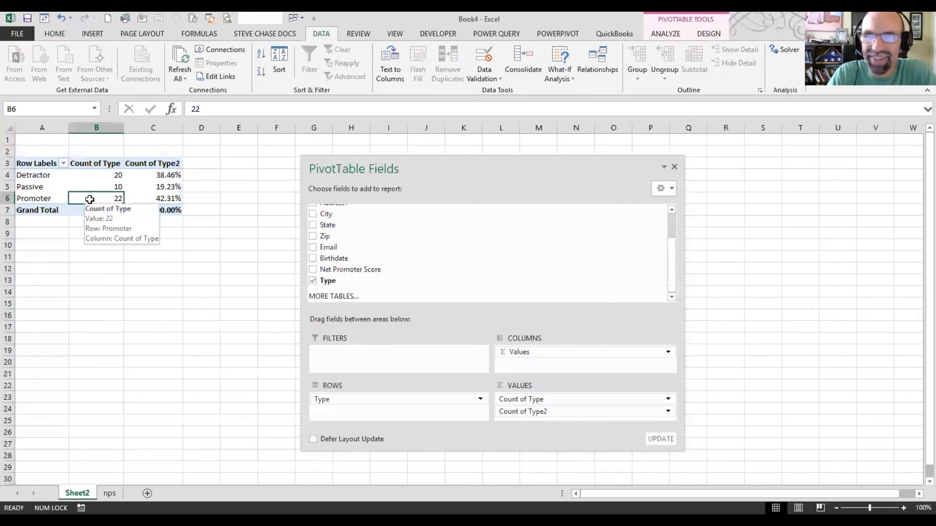
# Insert a Pie PivotChart from the PivotTable and move it just below the table, clear of the repositioned field list.
pyautogui.click(705, 34)
pyautogui.click(679, 34)
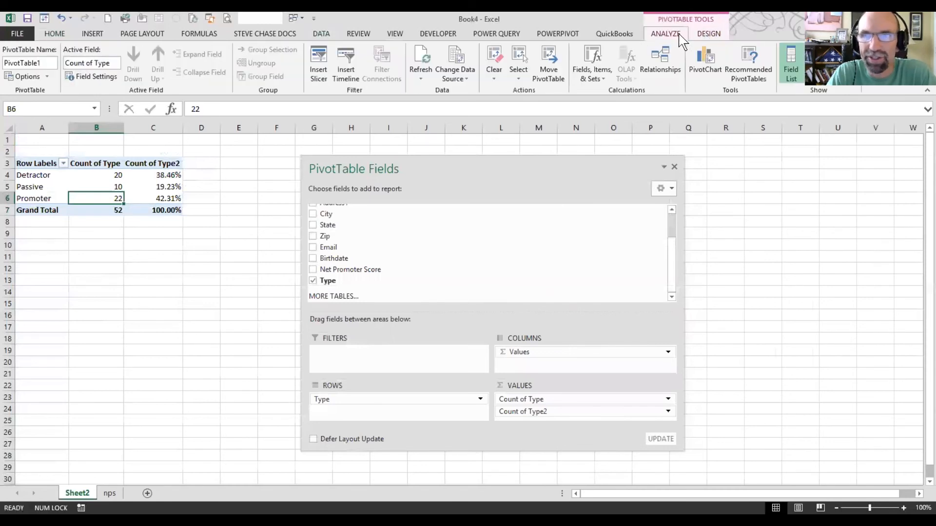
pyautogui.click(703, 61)
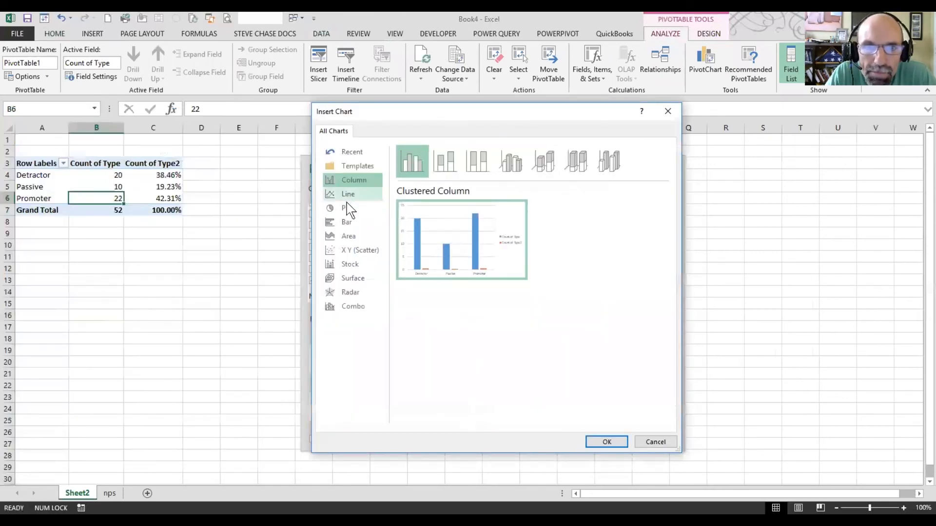
pyautogui.click(346, 207)
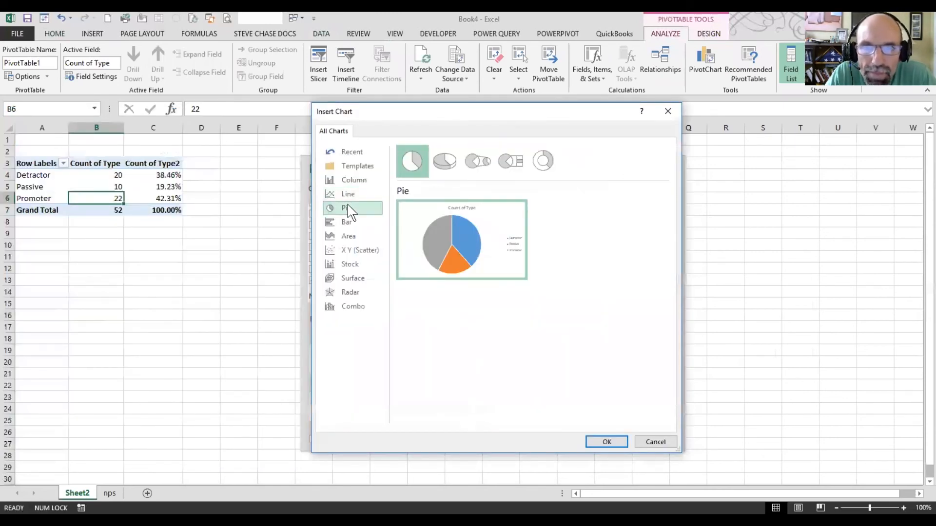
pyautogui.click(606, 443)
pyautogui.moveTo(429, 167); pyautogui.dragTo(665, 182)
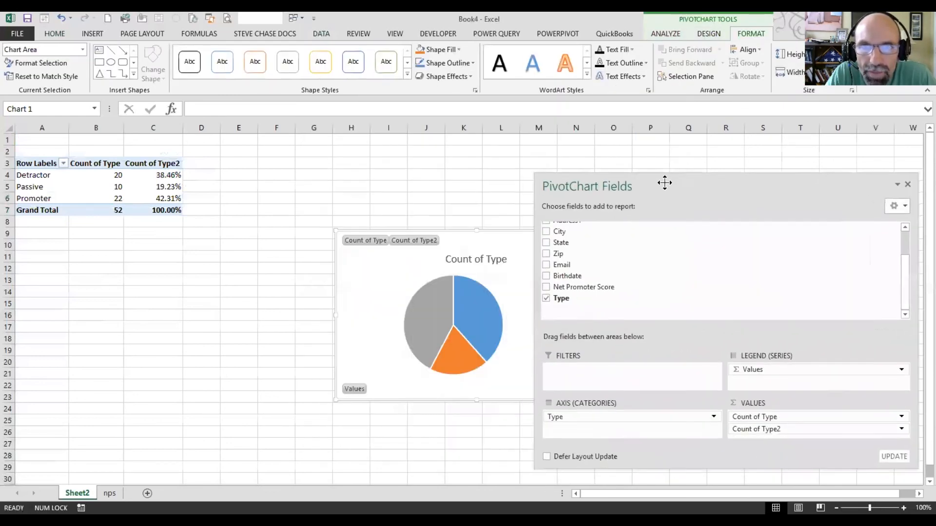
pyautogui.moveTo(481, 244); pyautogui.dragTo(268, 253)
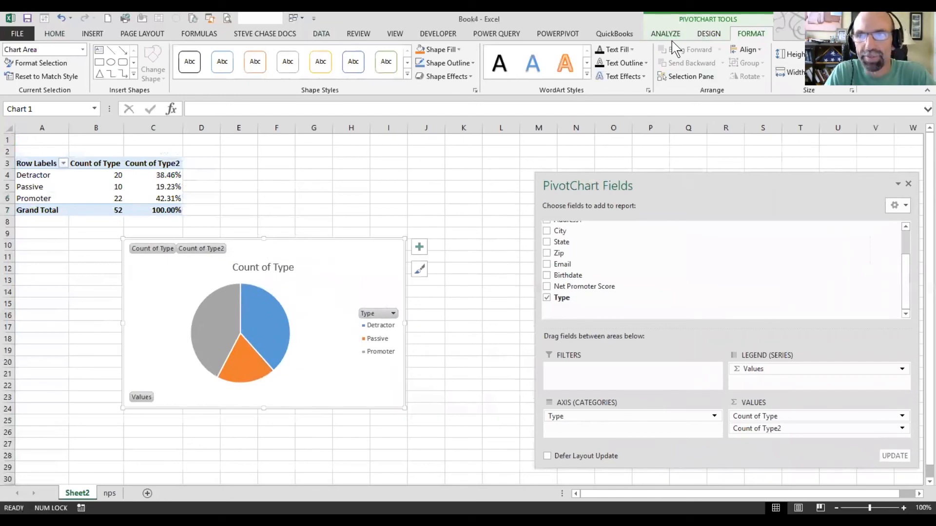
# Apply the grey gradient chart style with dark percentage labels to the pie chart and enlarge it to about column K, row 27.
pyautogui.click(707, 34)
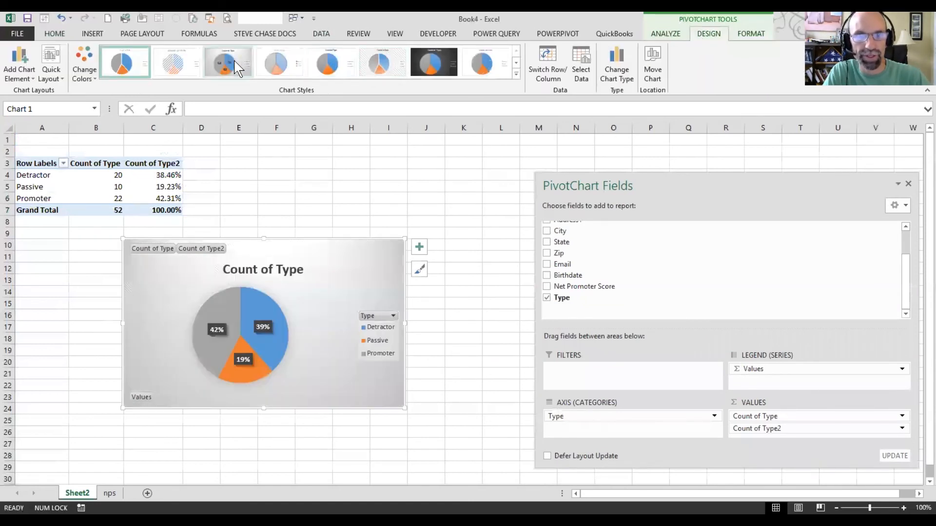
pyautogui.click(234, 60)
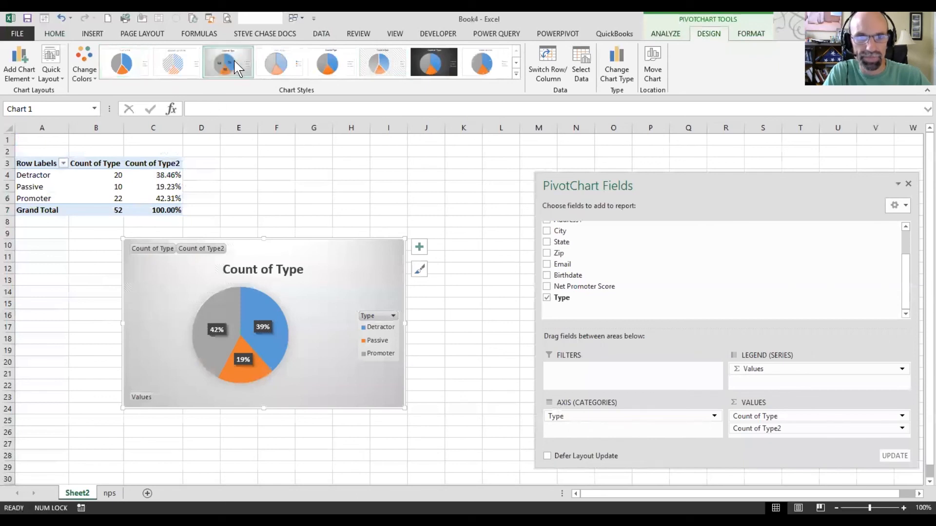
pyautogui.moveTo(406, 410); pyautogui.dragTo(482, 453)
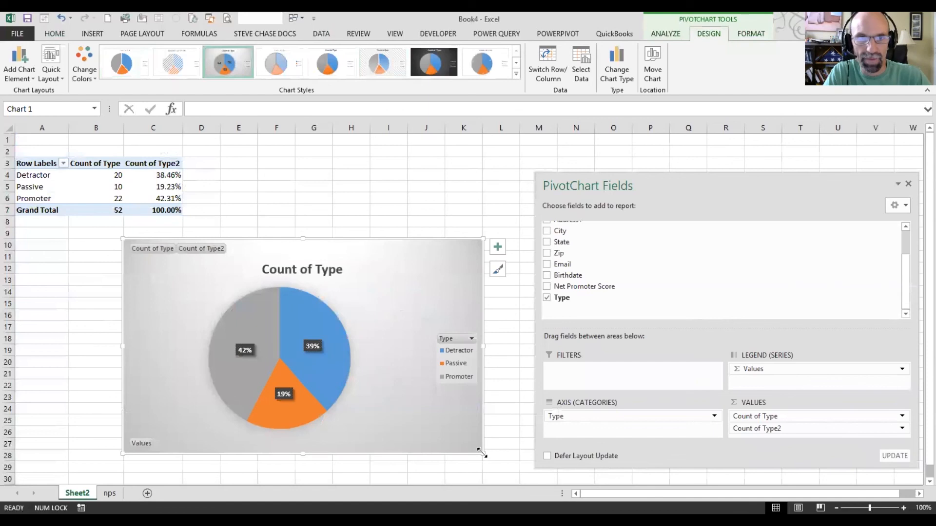